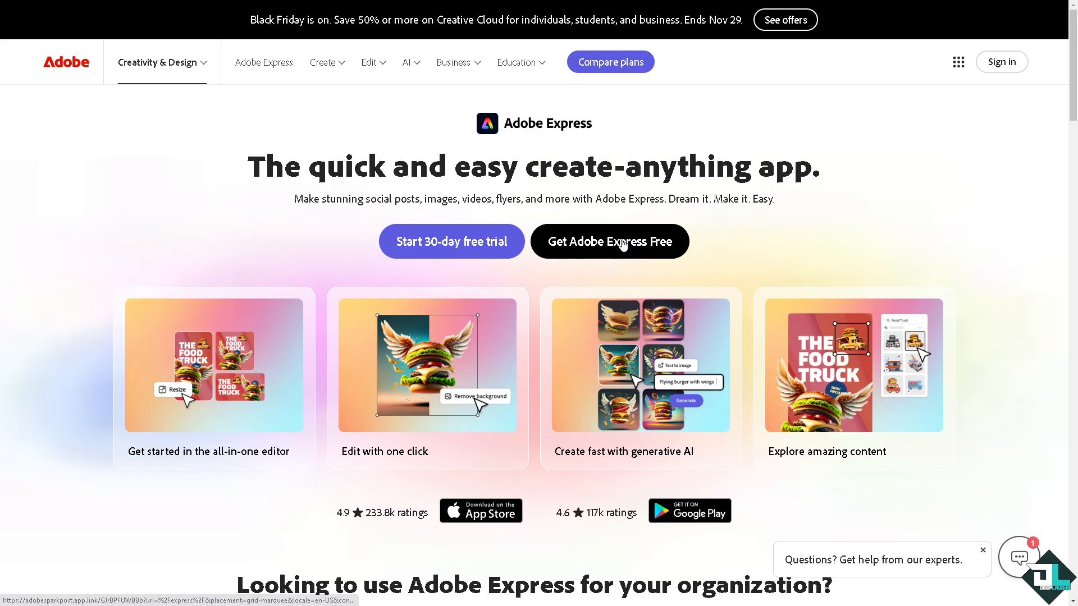
Choose the free version of Adobe Express and go to creating a new account
click(624, 246)
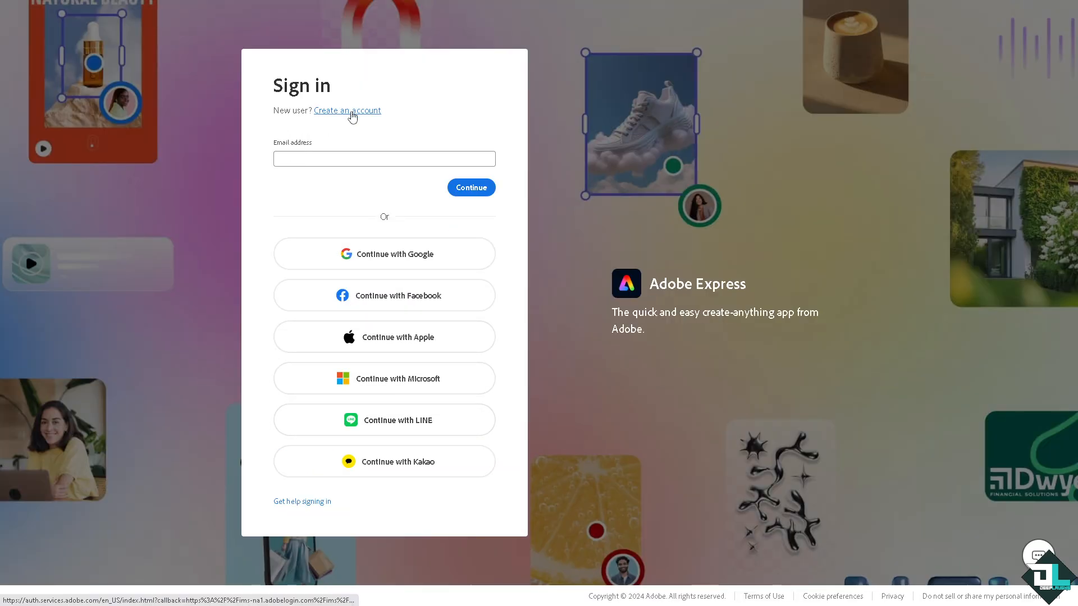
click(352, 112)
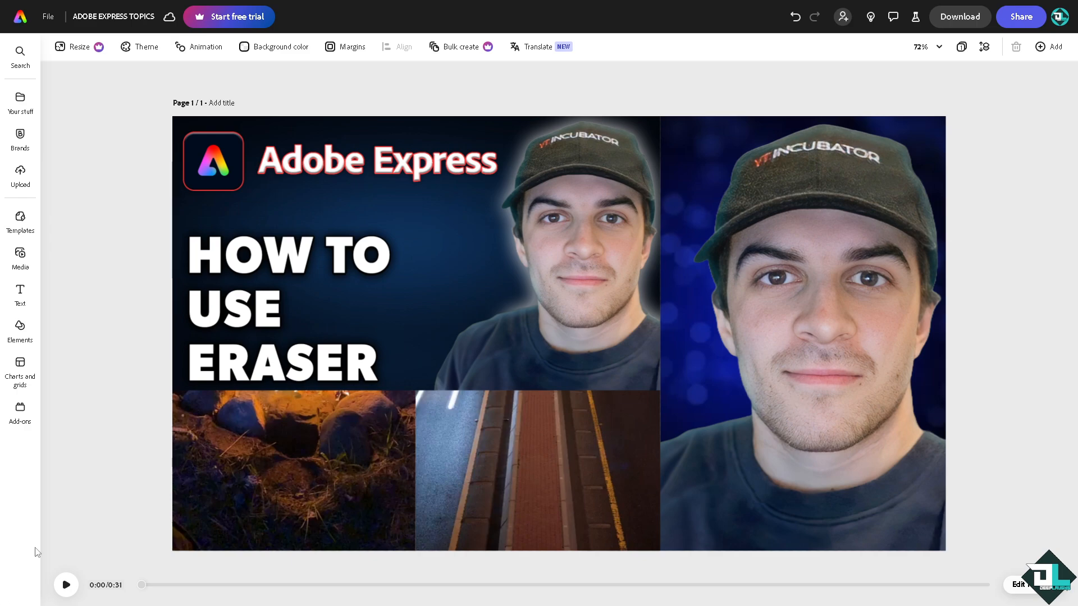
Play the ADOBE EXPRESS TOPICS project, then return the playback to near its start
click(66, 585)
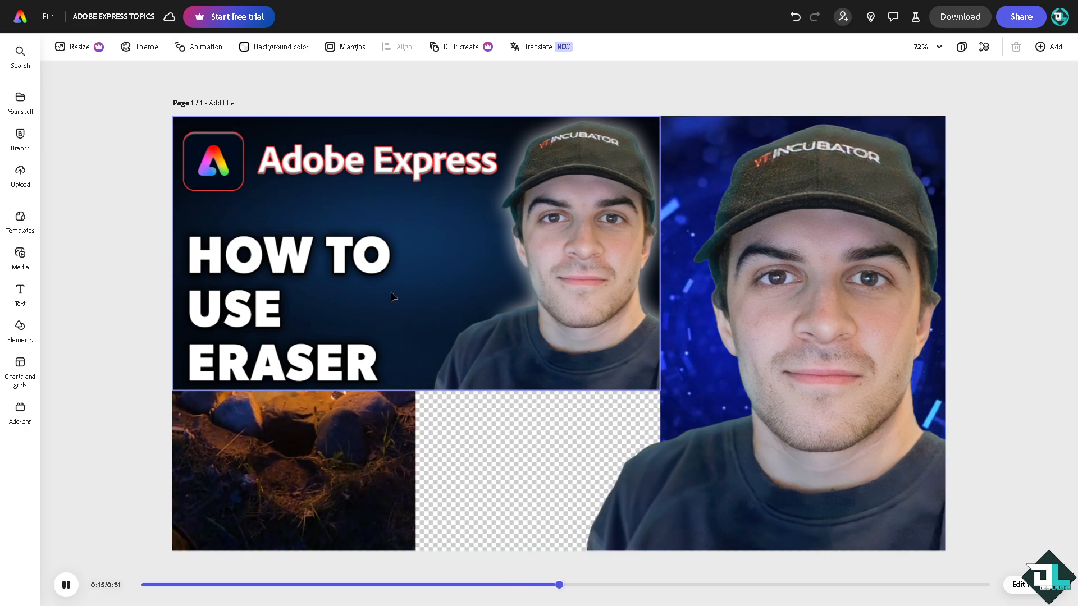
click(151, 585)
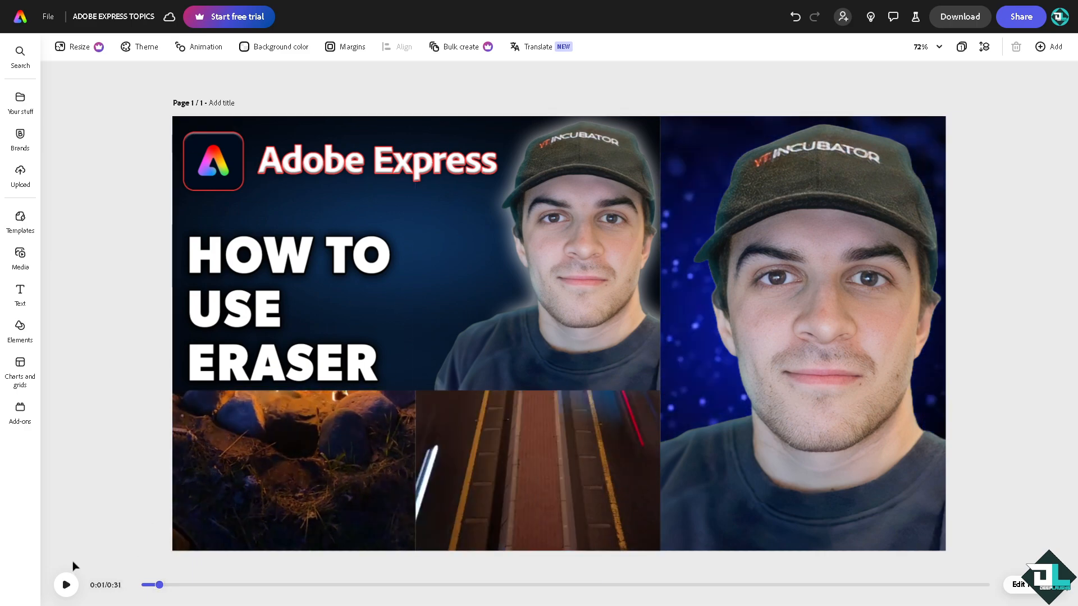
Erase the title and logo area of the "HOW TO USE ERASER" image using a circle brush of size 108
click(318, 208)
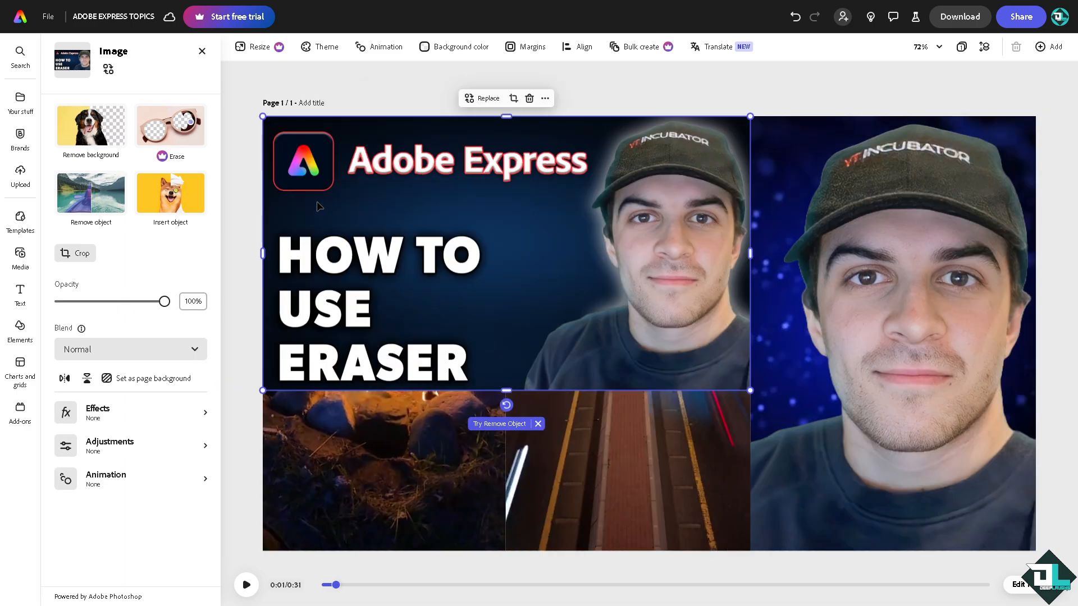
click(178, 129)
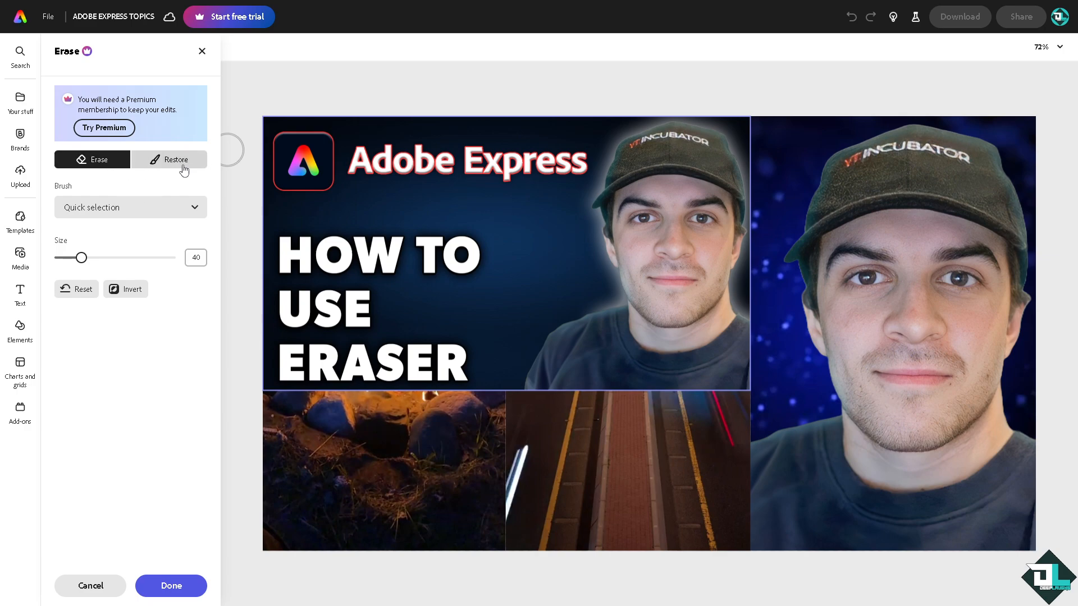
click(193, 209)
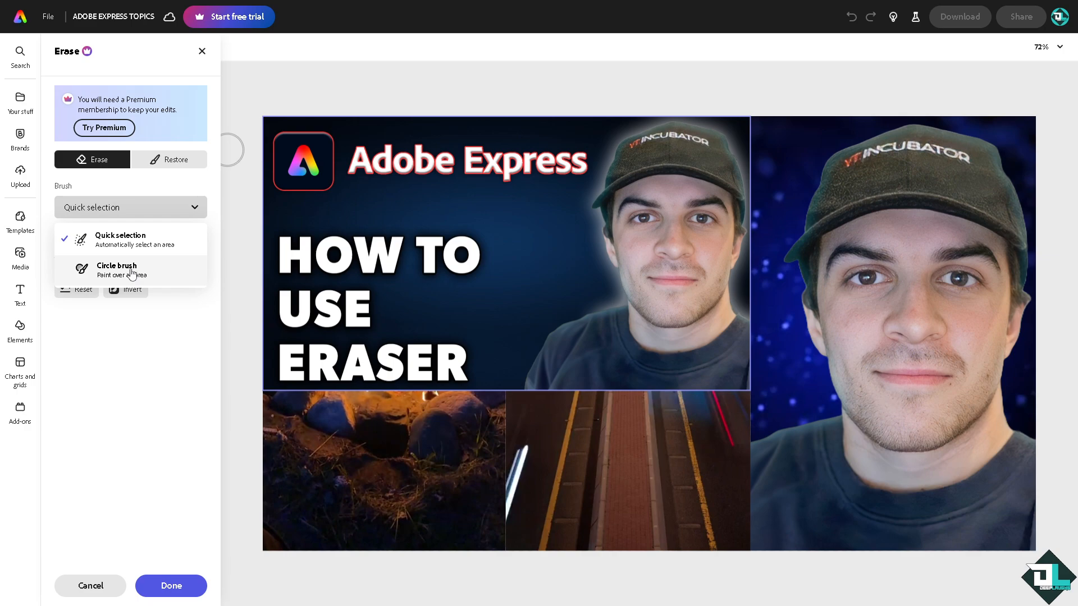
click(126, 274)
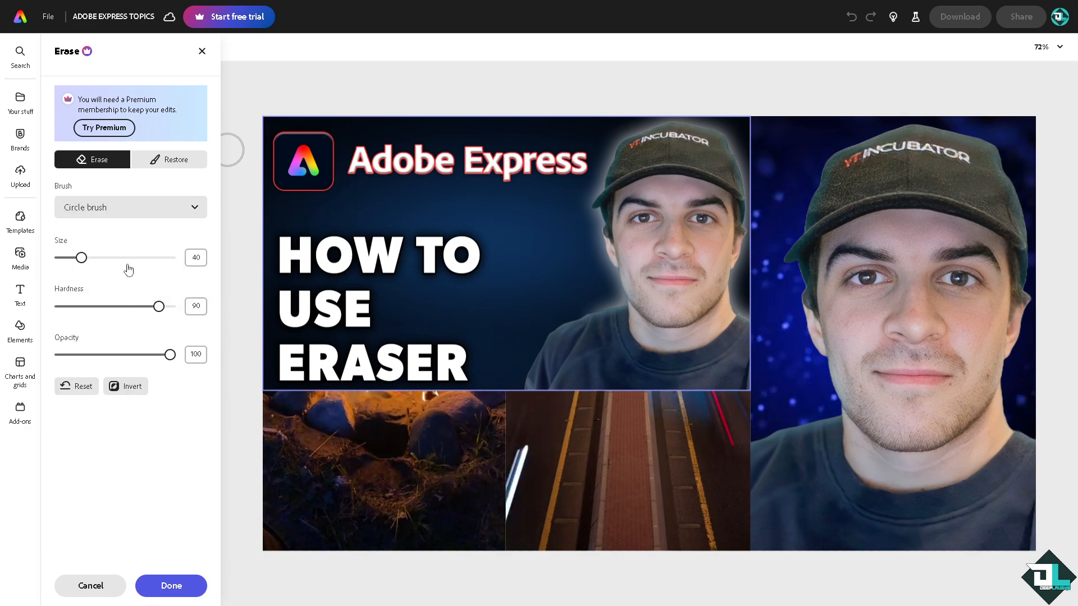
drag(81, 257, 119, 257)
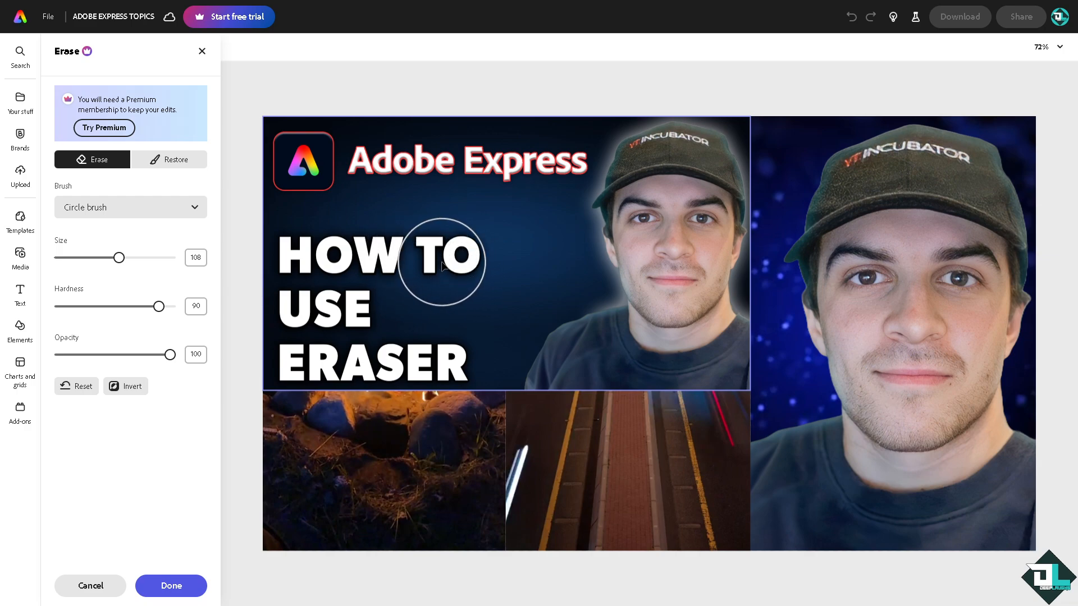
mouse_move(442, 266)
mouse_down()
mouse_move(316, 251)
mouse_move(326, 316)
mouse_move(312, 364)
mouse_move(358, 362)
mouse_move(405, 308)
mouse_move(446, 305)
mouse_move(442, 366)
mouse_move(378, 371)
mouse_move(336, 344)
mouse_move(316, 311)
mouse_move(323, 335)
mouse_move(296, 378)
mouse_move(342, 387)
mouse_move(441, 375)
mouse_move(449, 391)
mouse_move(462, 185)
mouse_move(433, 151)
mouse_move(348, 149)
mouse_move(257, 220)
mouse_move(260, 158)
mouse_move(462, 218)
mouse_move(380, 158)
mouse_move(296, 263)
mouse_move(273, 408)
mouse_move(396, 275)
mouse_move(472, 133)
mouse_move(529, 113)
mouse_move(543, 121)
mouse_move(541, 147)
mouse_move(489, 236)
mouse_move(462, 383)
mouse_move(505, 167)
mouse_move(515, 230)
mouse_move(550, 129)
mouse_move(518, 234)
mouse_move(527, 269)
mouse_move(458, 306)
mouse_up()
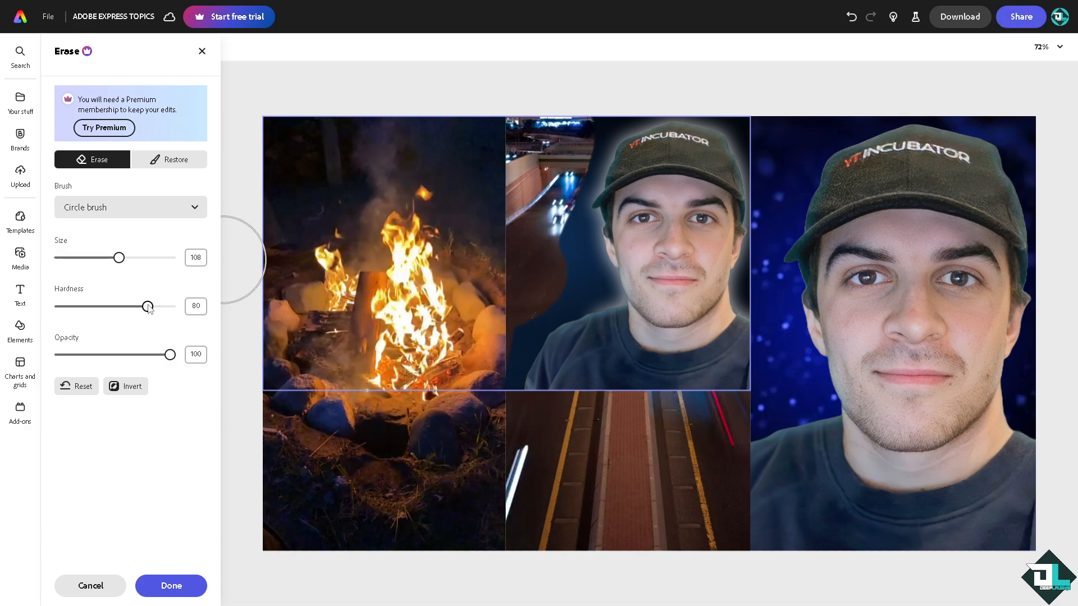
Set the eraser's hardness to 14 and opacity to 69, undo the erase strokes, and leave the Erase tool
drag(148, 306, 83, 306)
drag(170, 354, 136, 355)
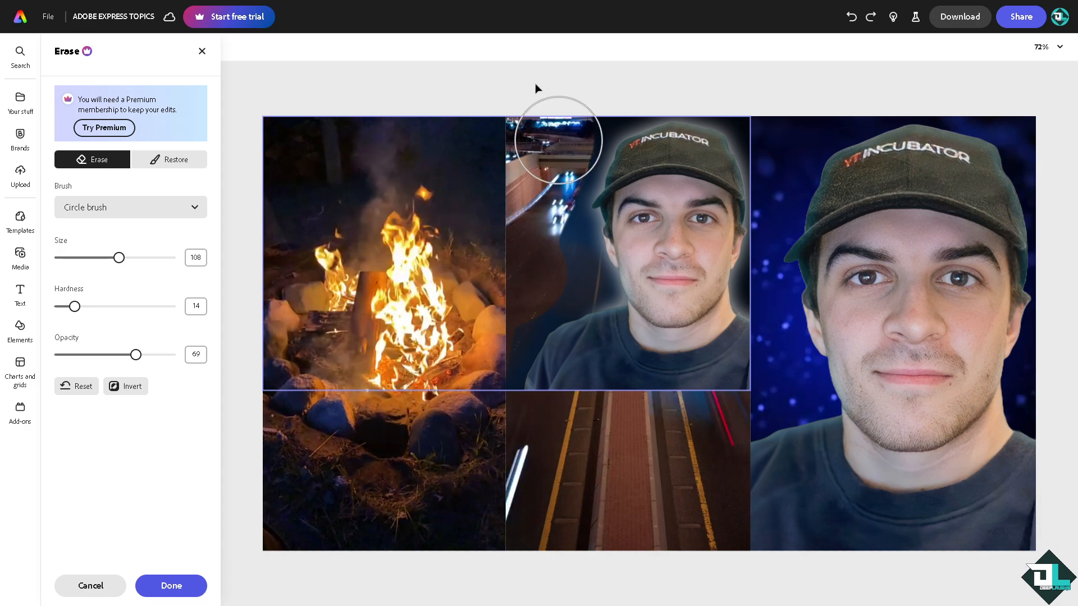
key(ctrl+z)
key(ctrl+z)
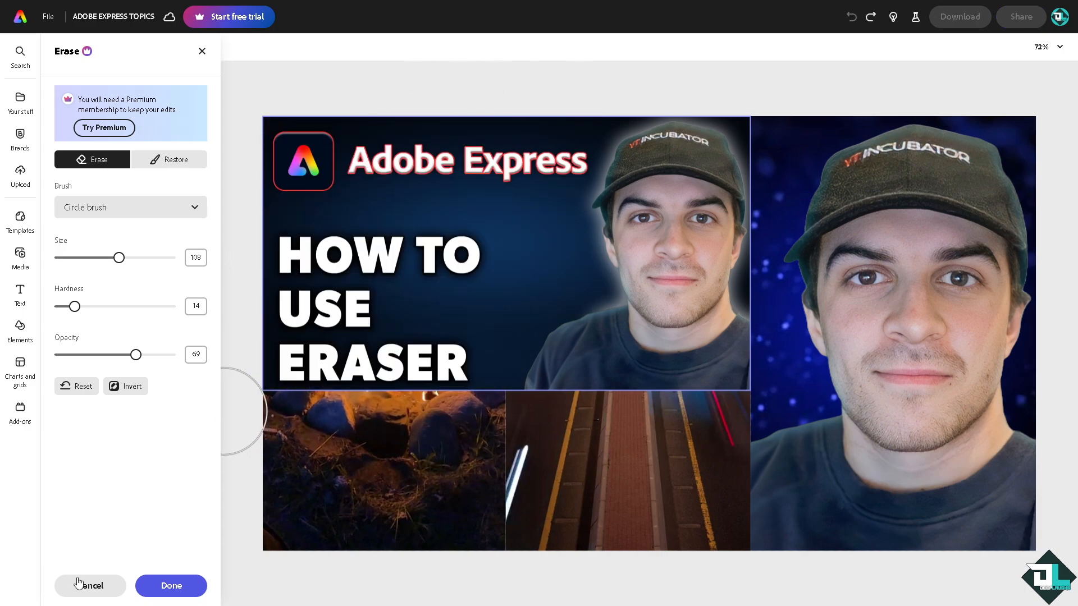
click(203, 51)
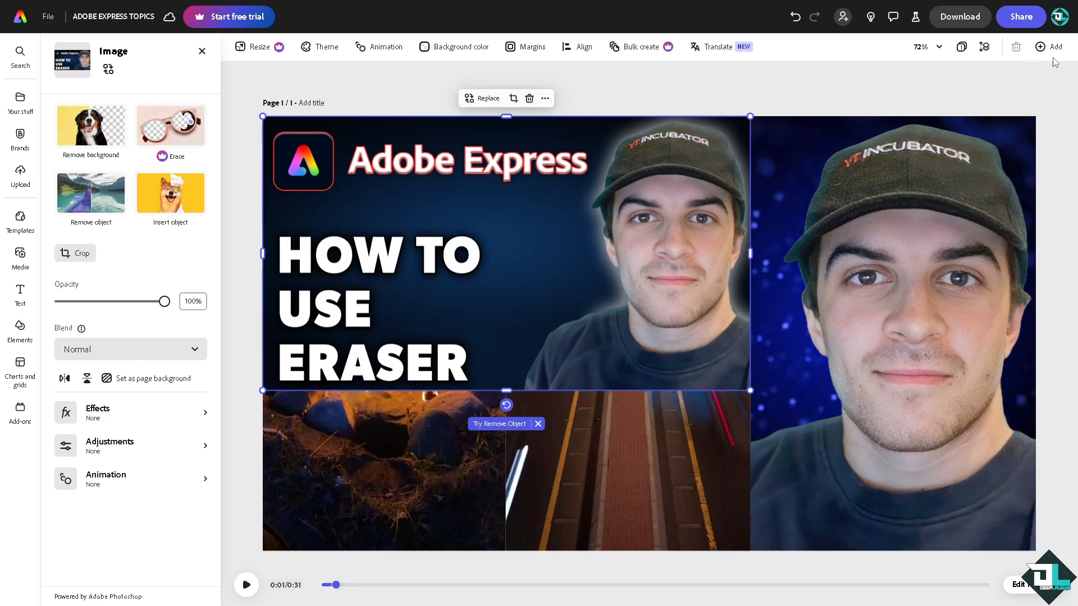
Add a blank second page to the project and list all recently used photos
click(1050, 47)
click(1001, 91)
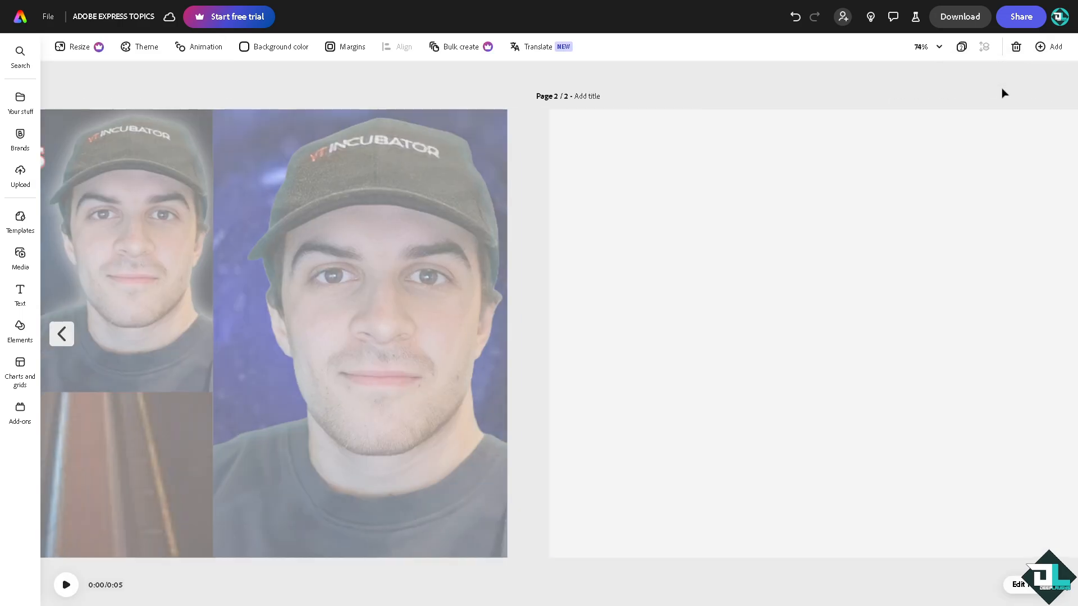
click(20, 255)
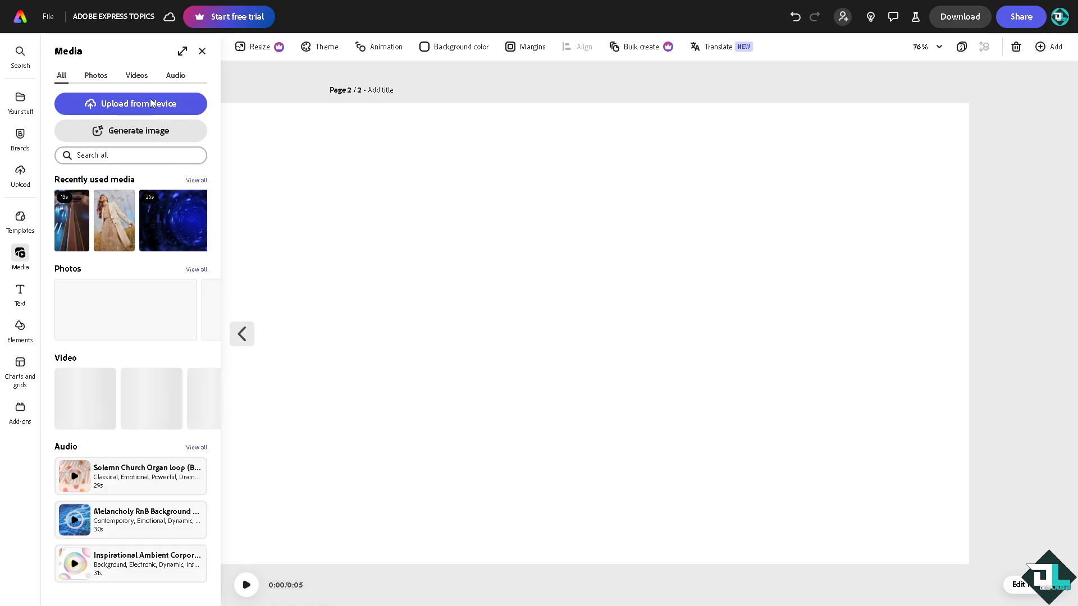
click(104, 78)
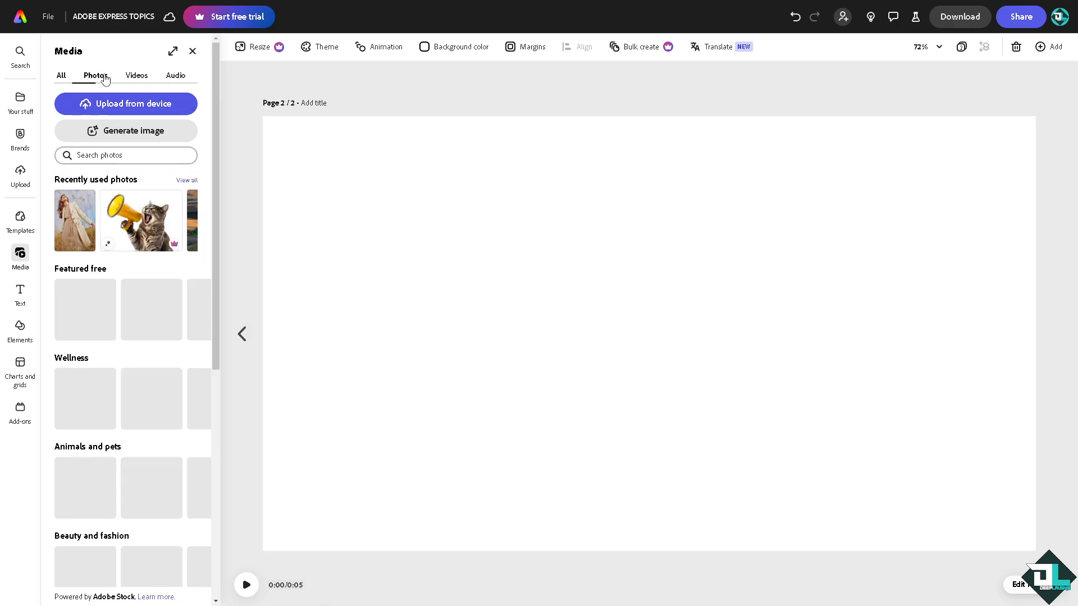
click(188, 180)
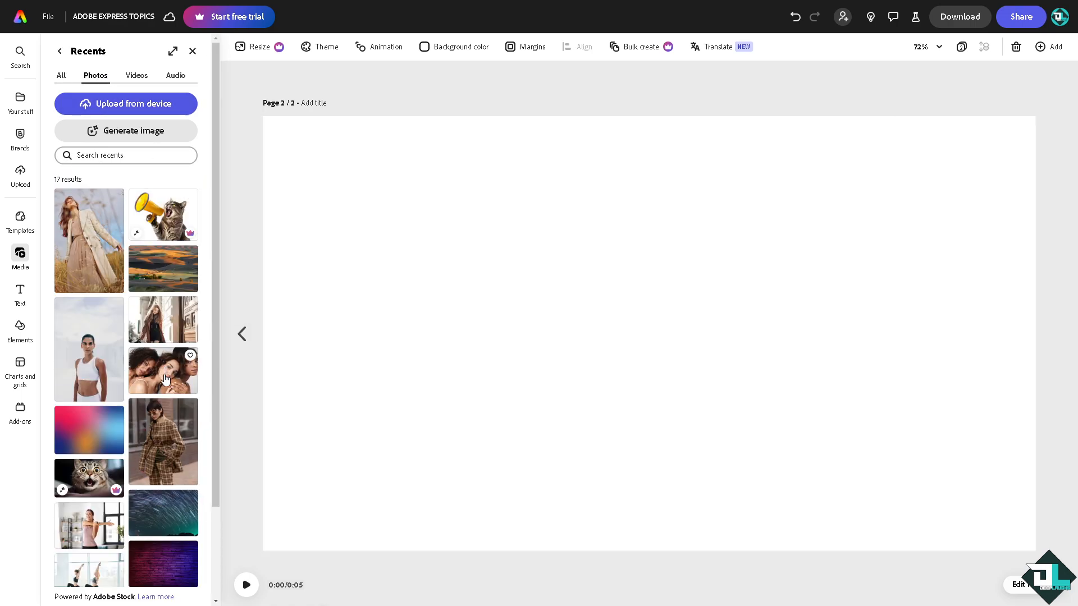
Place the photo of the woman in the brown coat at the page's top-left corner and enlarge it to full page height
click(165, 322)
drag(500, 229, 417, 203)
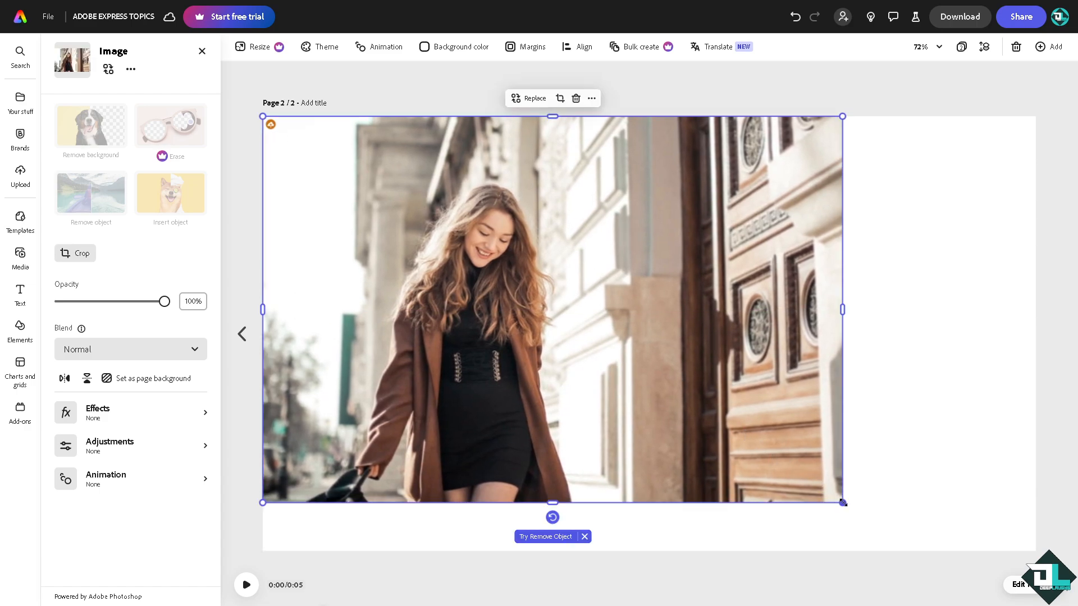
drag(843, 503, 914, 551)
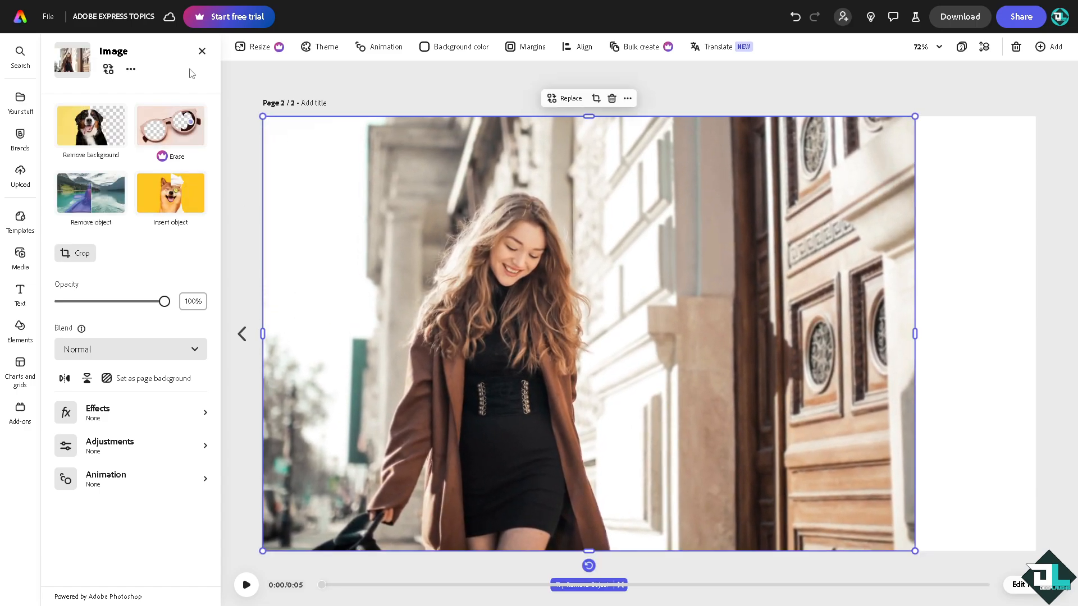
click(202, 51)
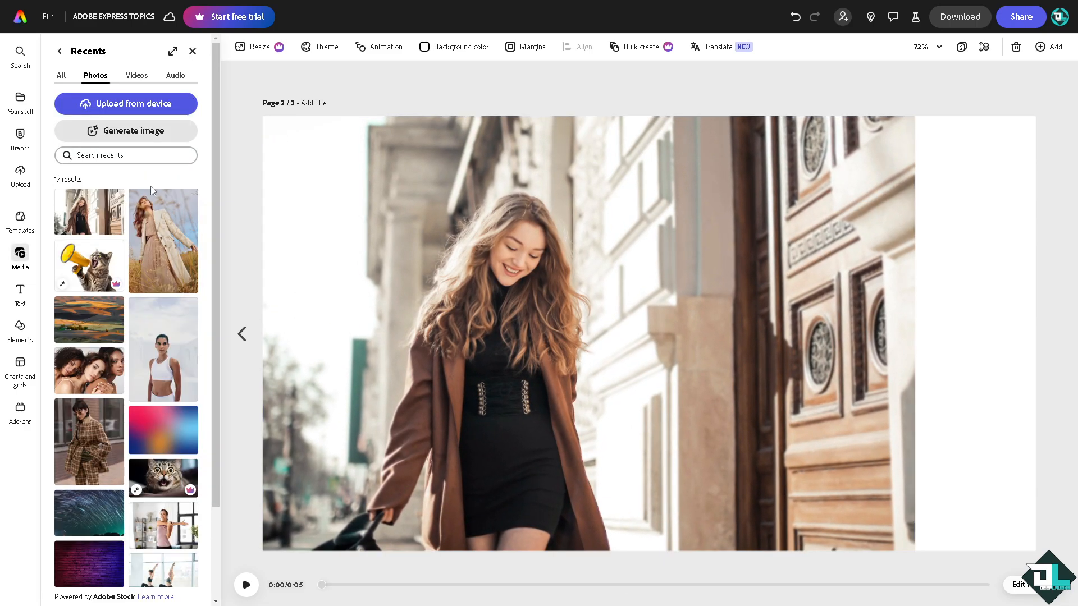
Add the photo of the woman in the plaid suit and enlarge it to cover the page's right side, overlapping the first photo
scroll(103, 313, down, 2)
click(100, 325)
drag(652, 302, 804, 254)
drag(937, 437, 1036, 564)
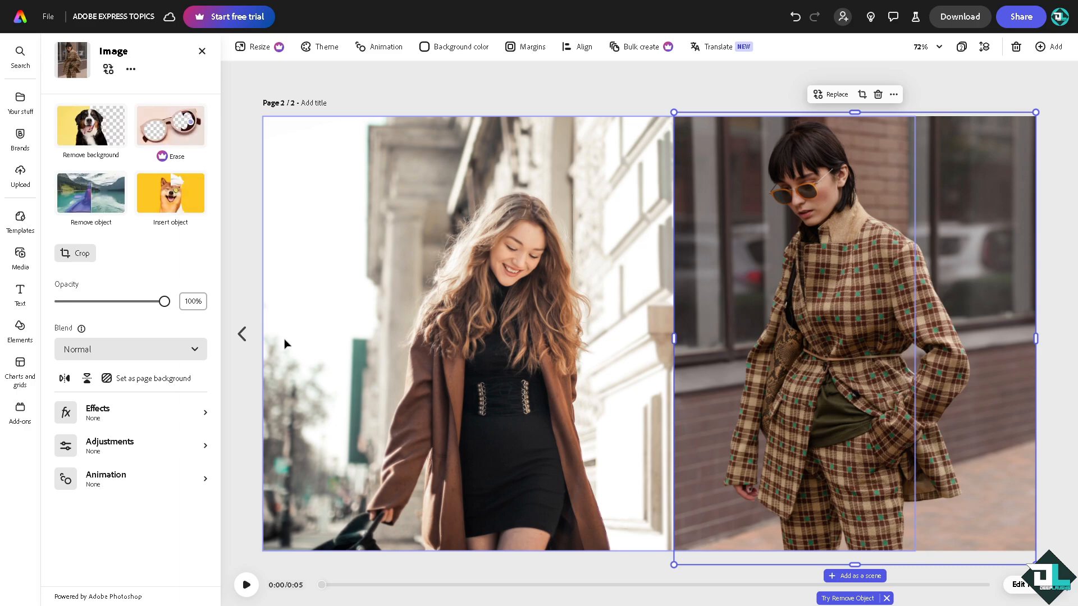
Erase the window left of the plaid-suited woman and the brick wall behind her head using the Quick selection brush
click(181, 147)
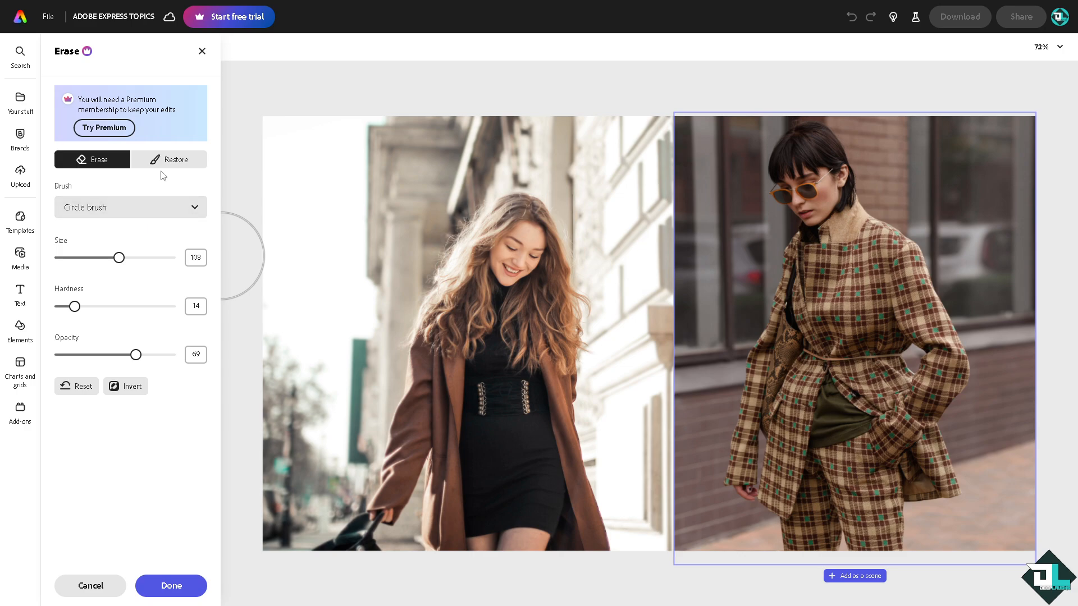
click(166, 214)
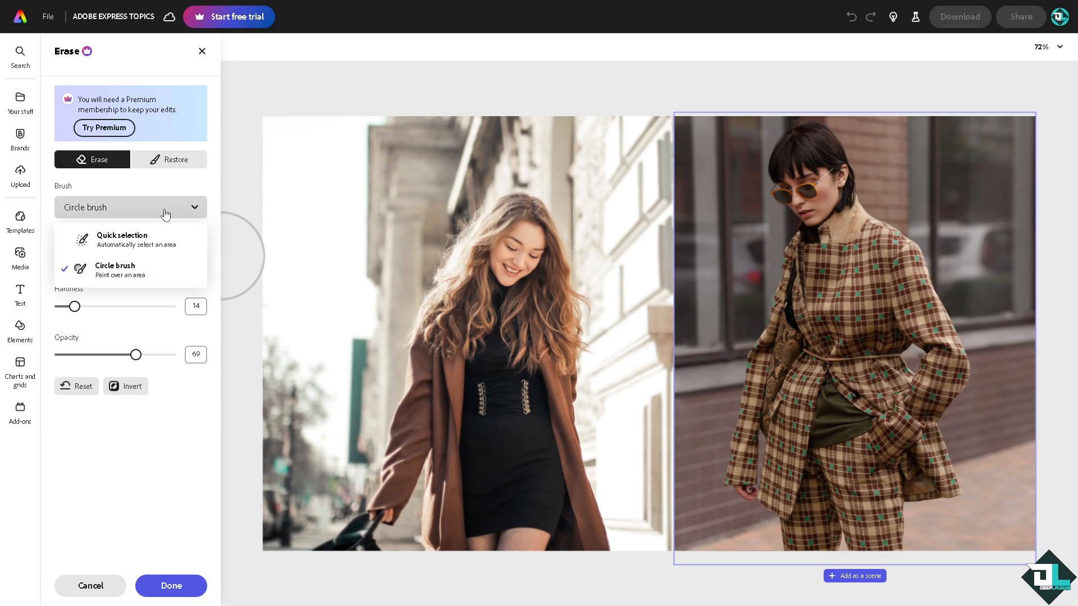
click(149, 247)
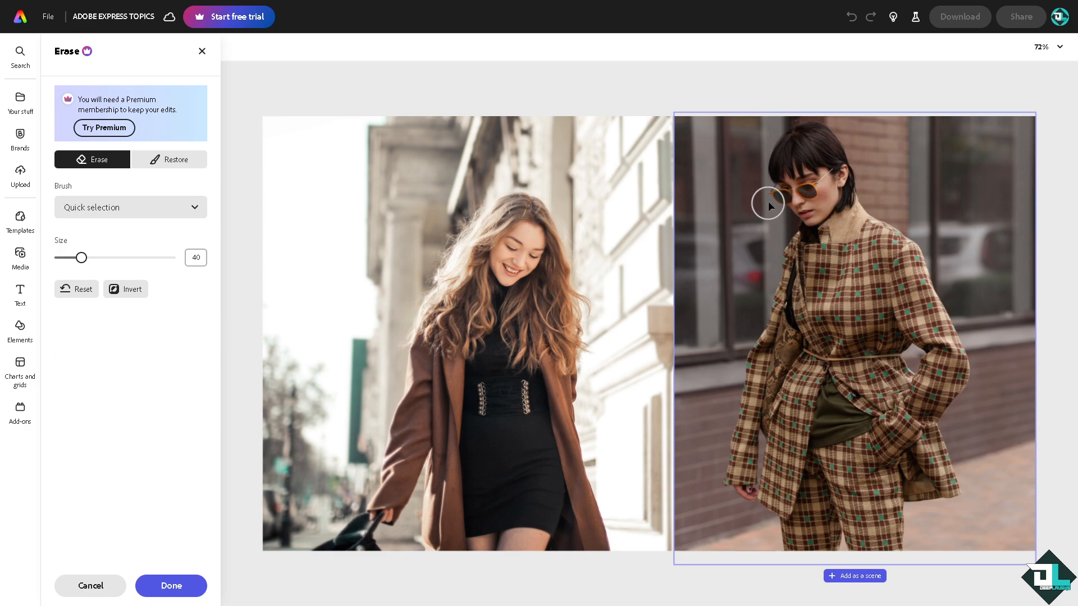
click(728, 215)
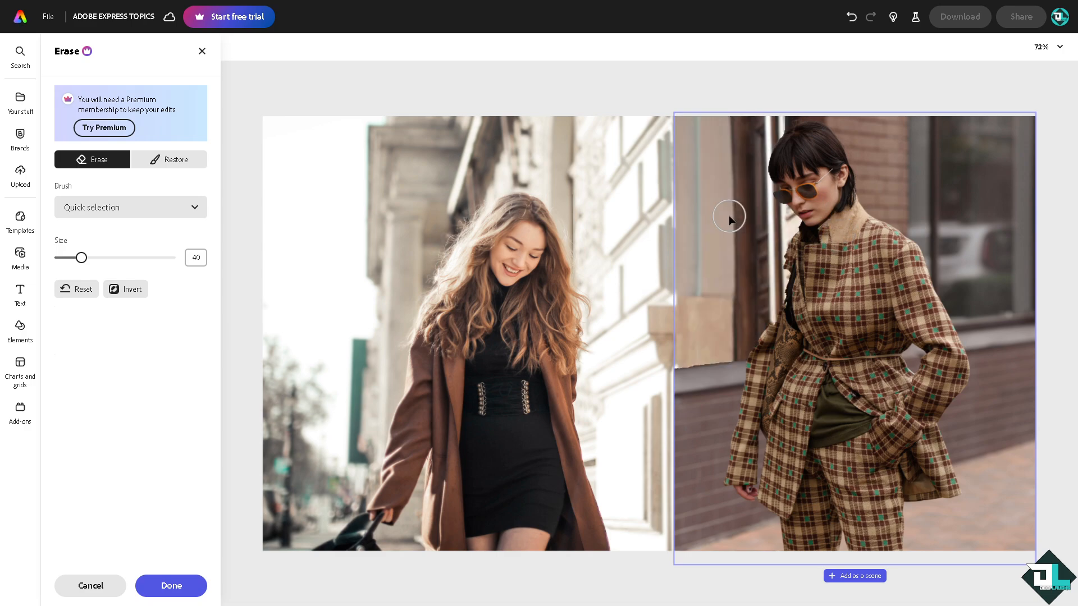
click(910, 167)
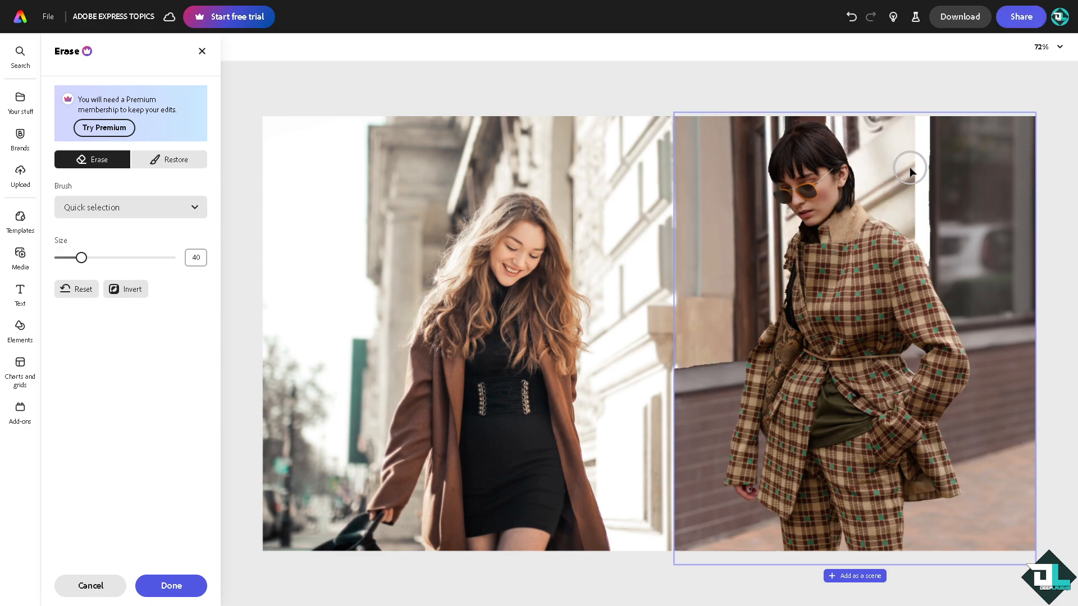
Erase the right window, the lower brick walls, a patch of the sleeve and the pavement, reducing the brush size to 7
click(973, 191)
click(1005, 400)
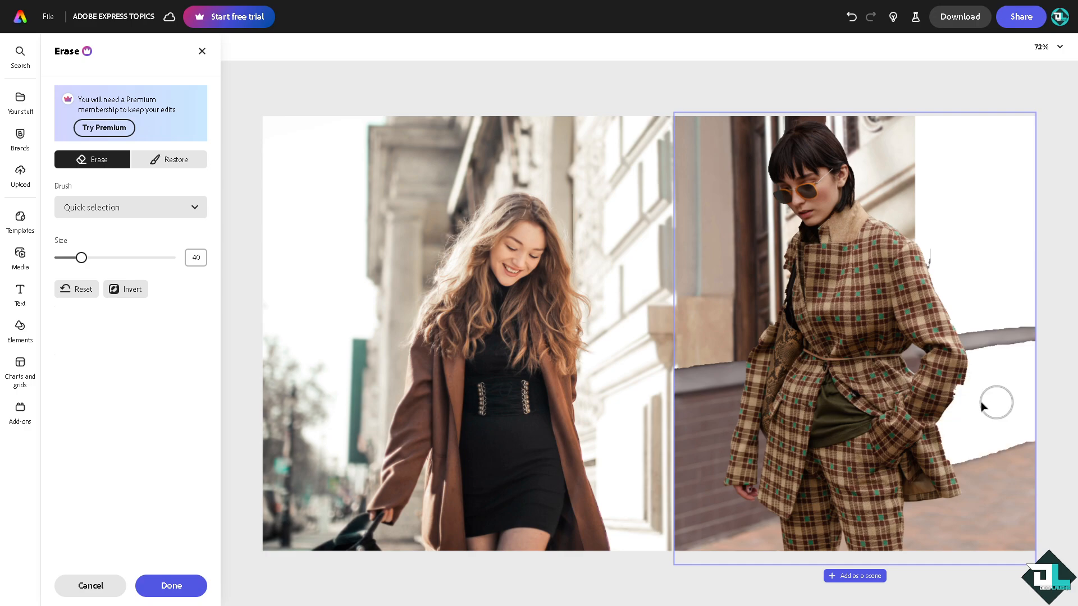
click(914, 359)
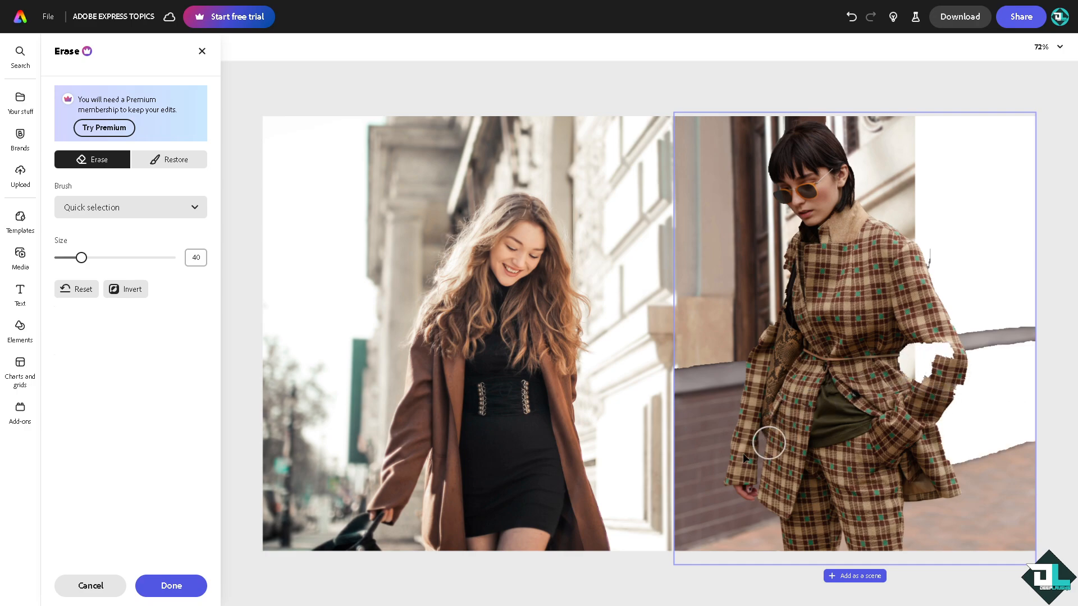
click(696, 412)
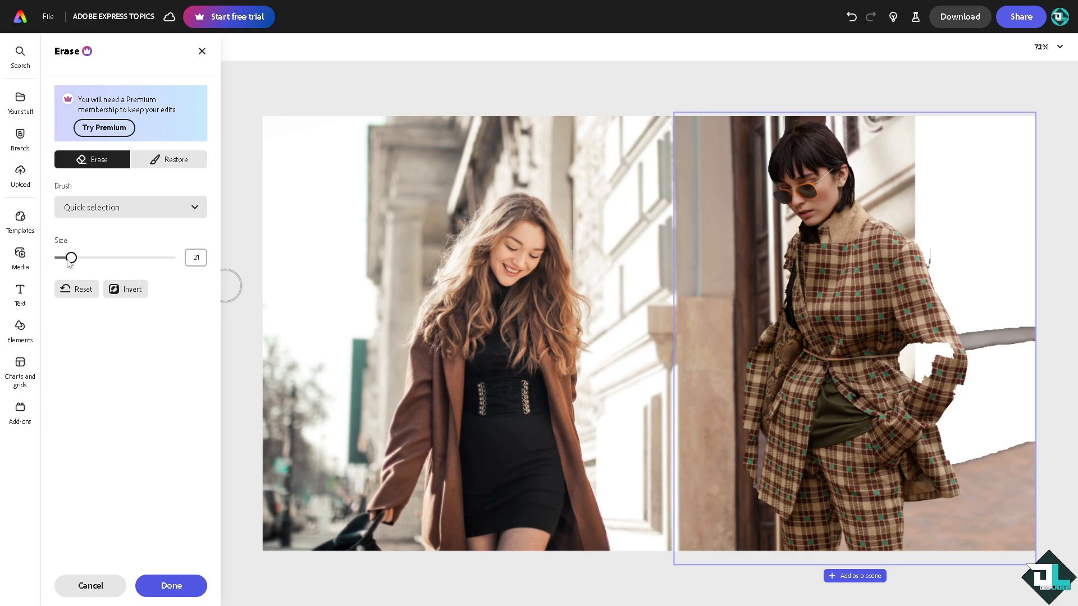
click(960, 537)
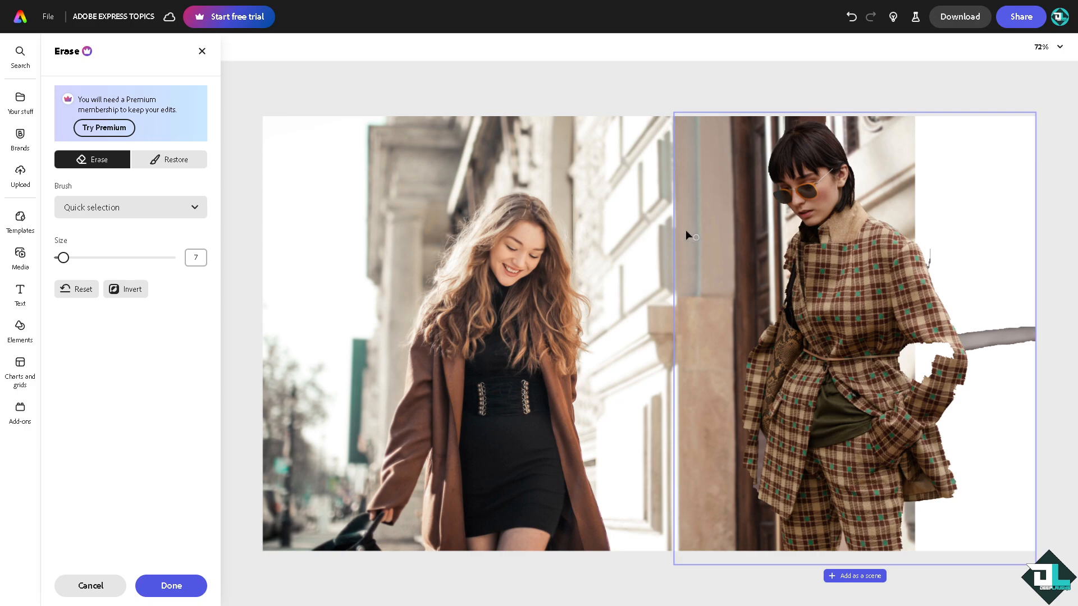
Try erasing beside the woman's head with the brush size set to 184, and undo that erasure
mouse_move(155, 257)
mouse_down()
mouse_move(145, 257)
mouse_move(161, 257)
mouse_up()
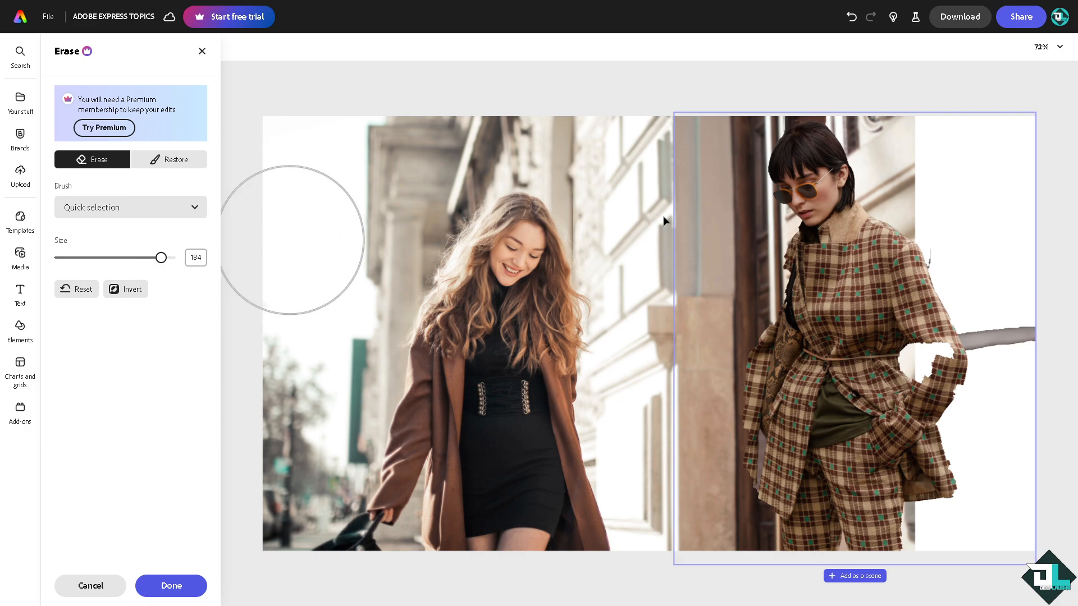
click(703, 176)
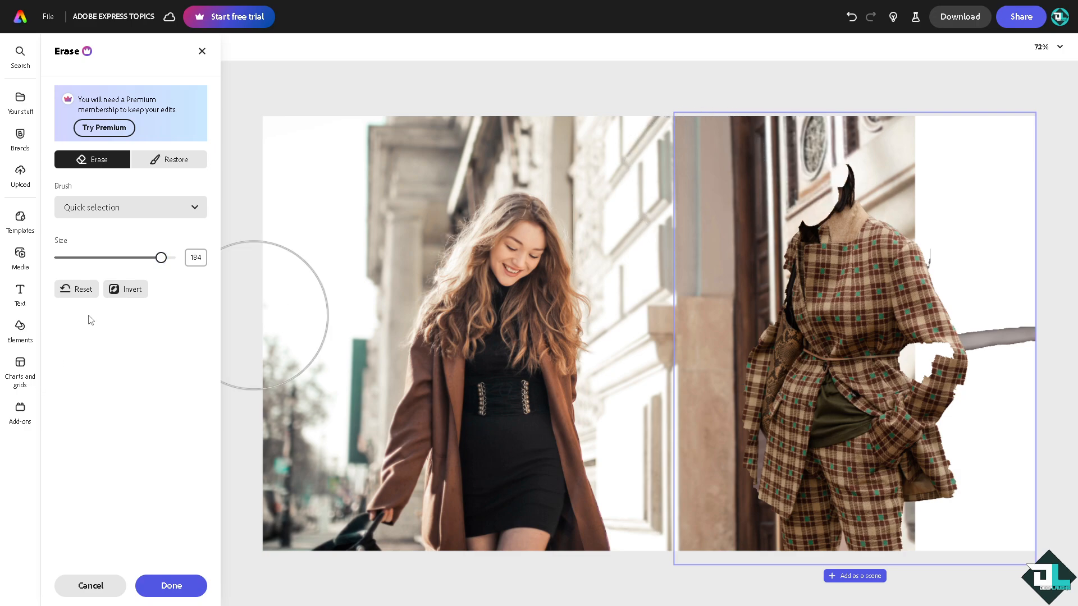
key(ctrl+z)
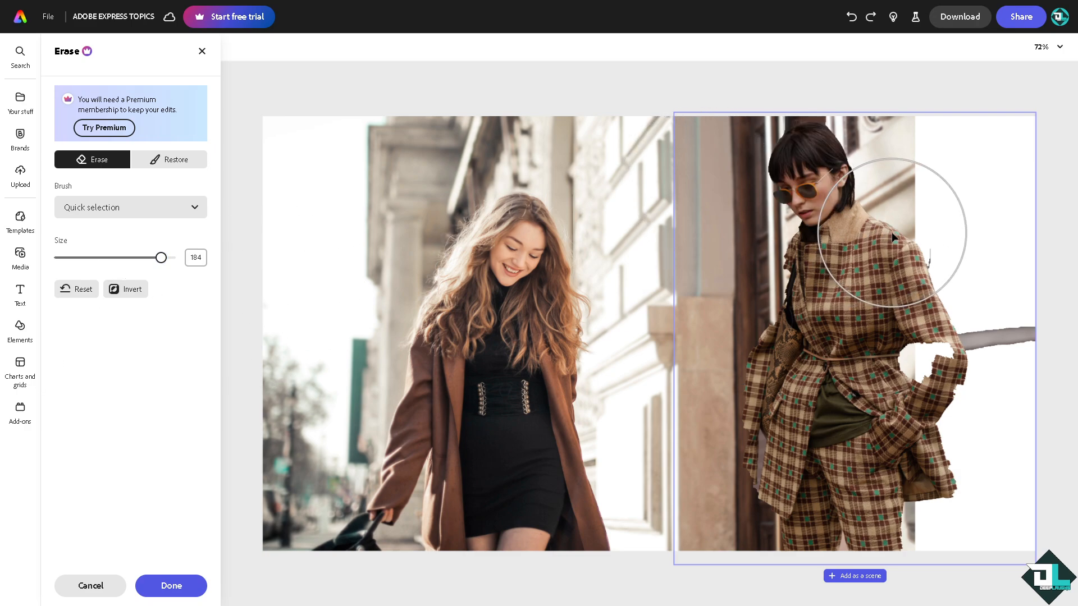
Set the Quick selection brush size to 86 and invert the erased area of the plaid-suit photo
click(107, 257)
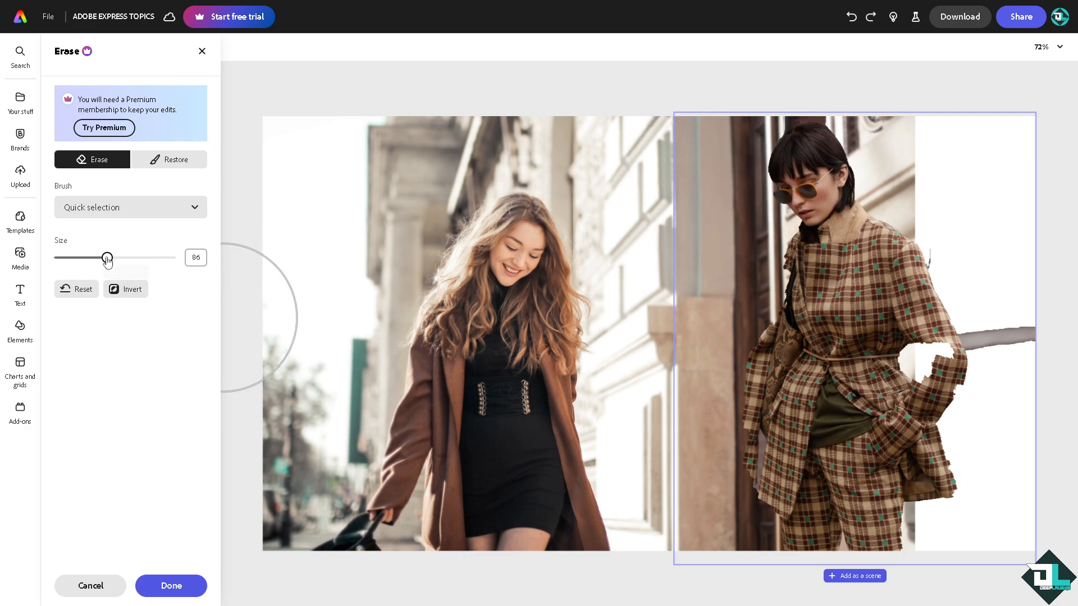
click(126, 289)
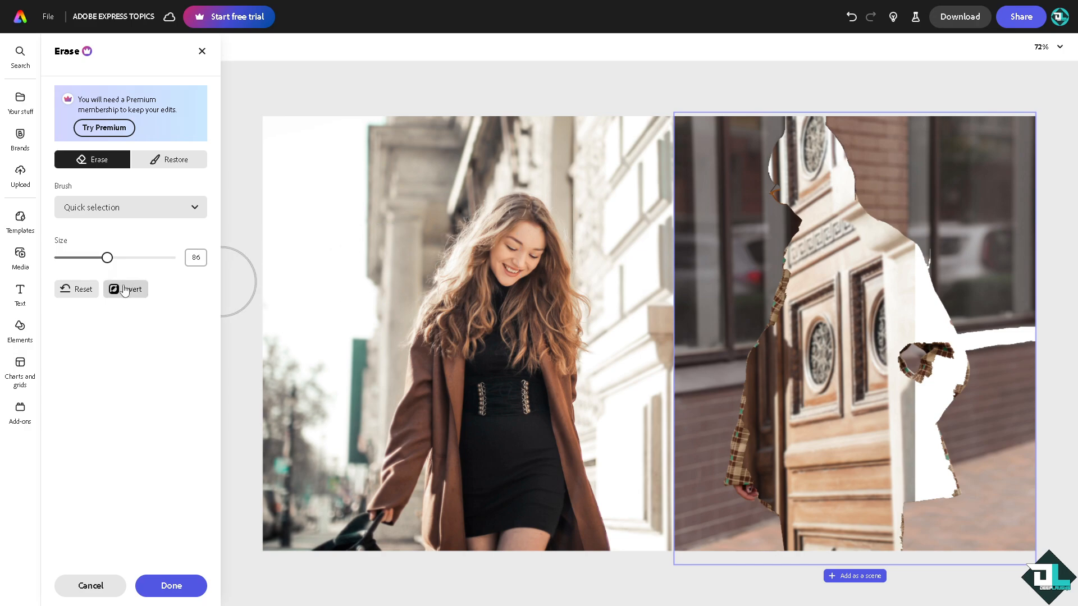
Invert the erased area of the plaid-suit photo again and switch to the Circle brush with hardness 73
click(141, 296)
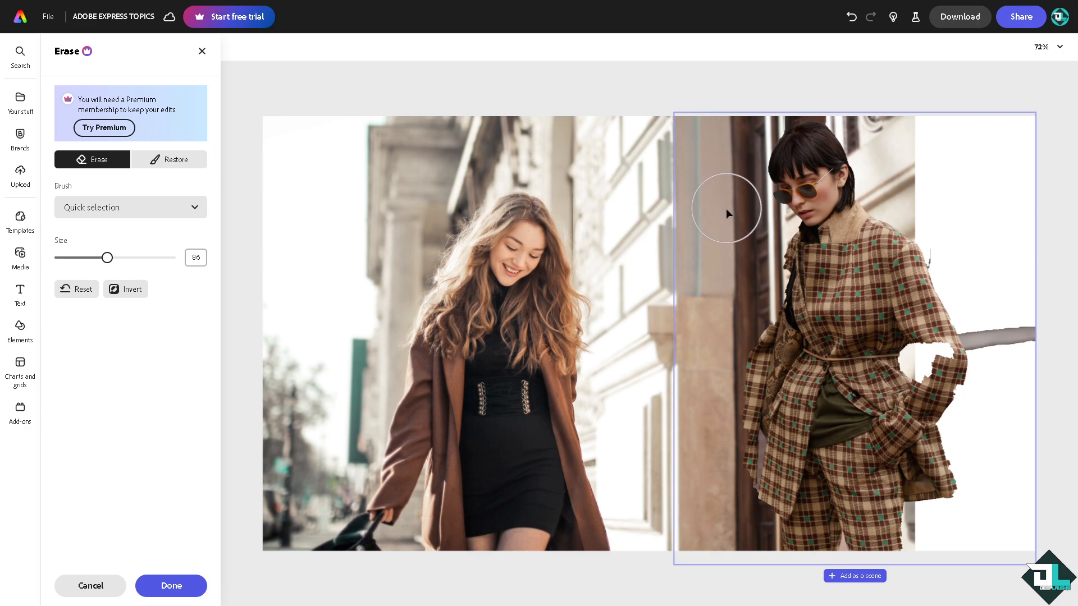
click(181, 215)
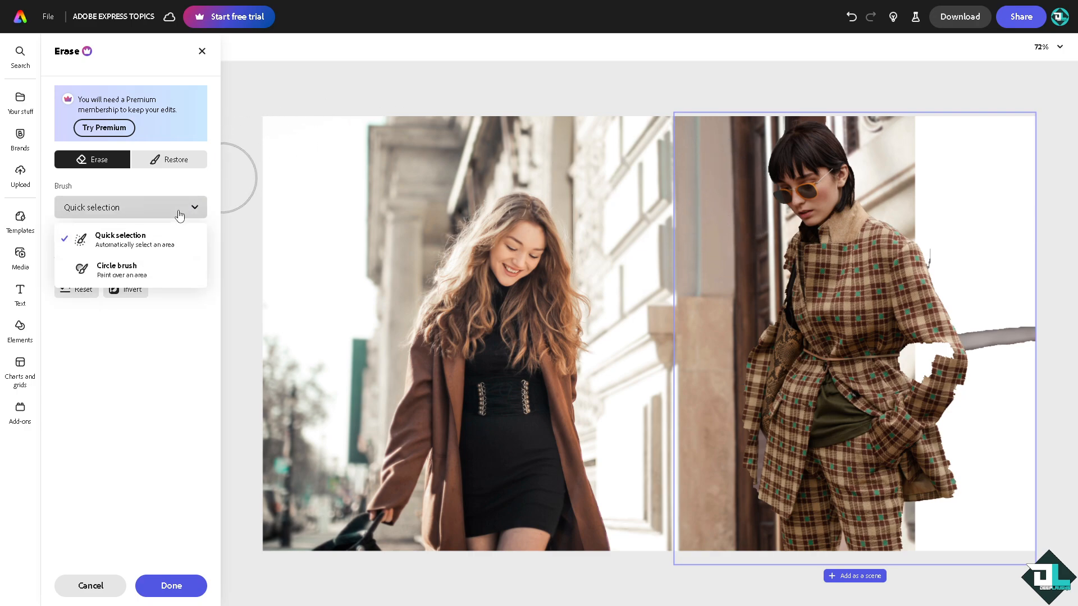
click(138, 273)
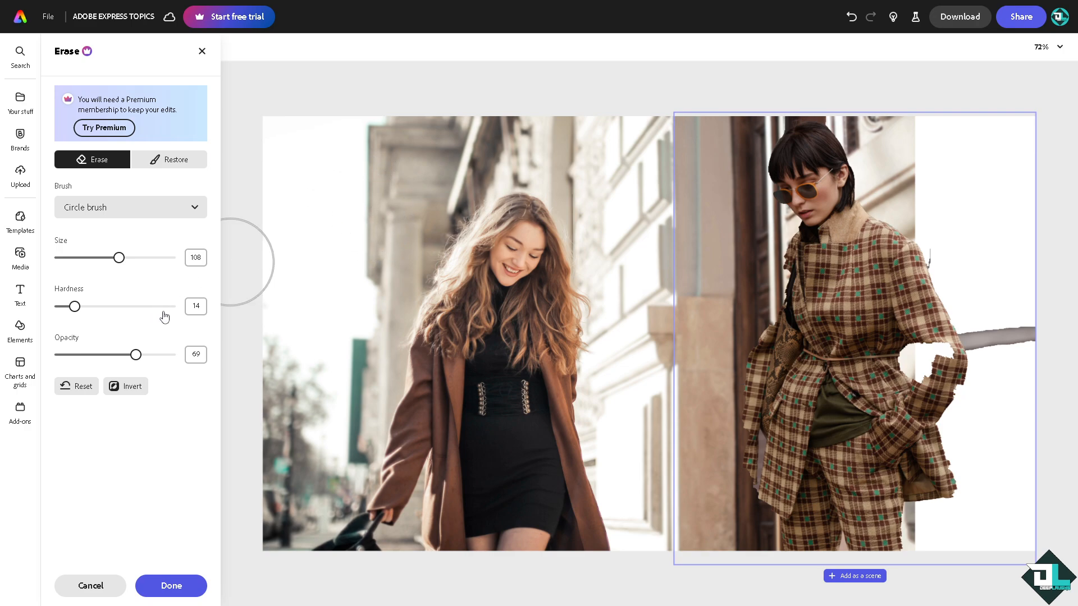
mouse_move(361, 220)
mouse_down()
mouse_move(487, 148)
mouse_move(566, 137)
mouse_up()
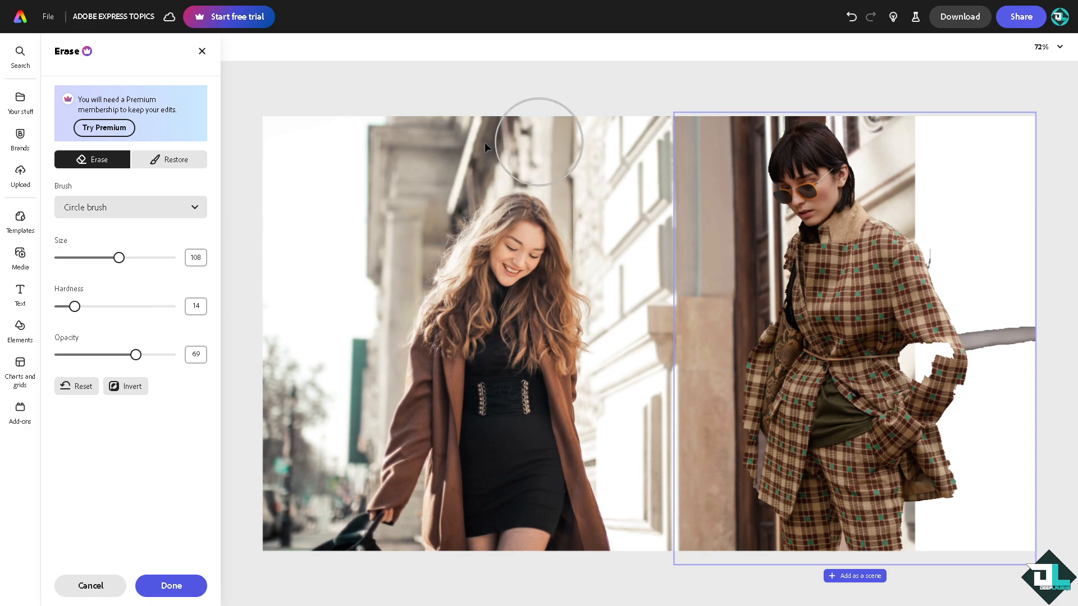
drag(106, 306, 141, 306)
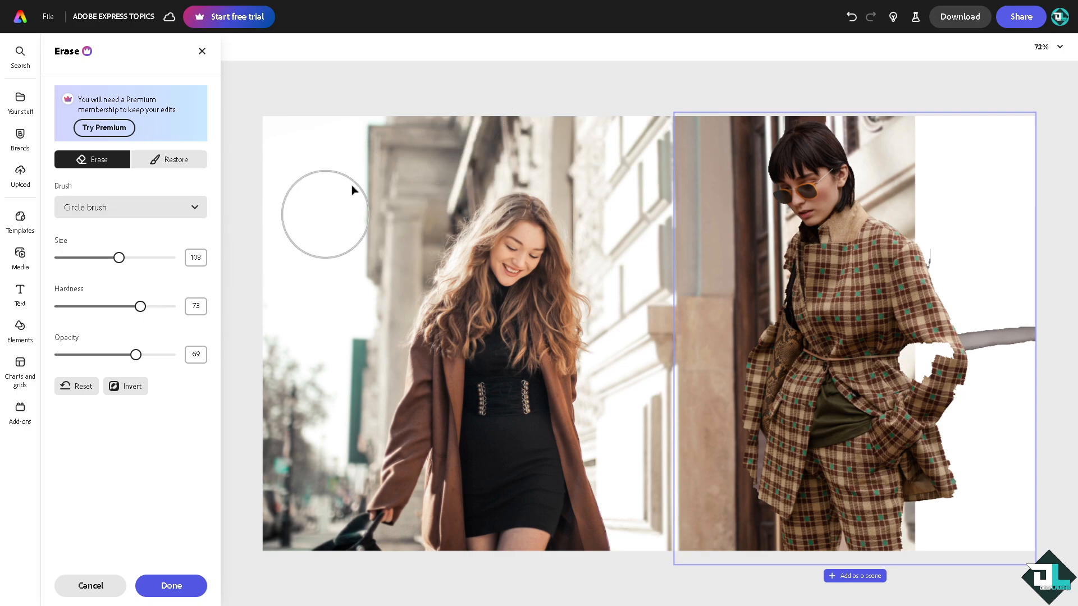
mouse_move(352, 188)
mouse_down()
mouse_move(363, 221)
mouse_move(328, 219)
mouse_up()
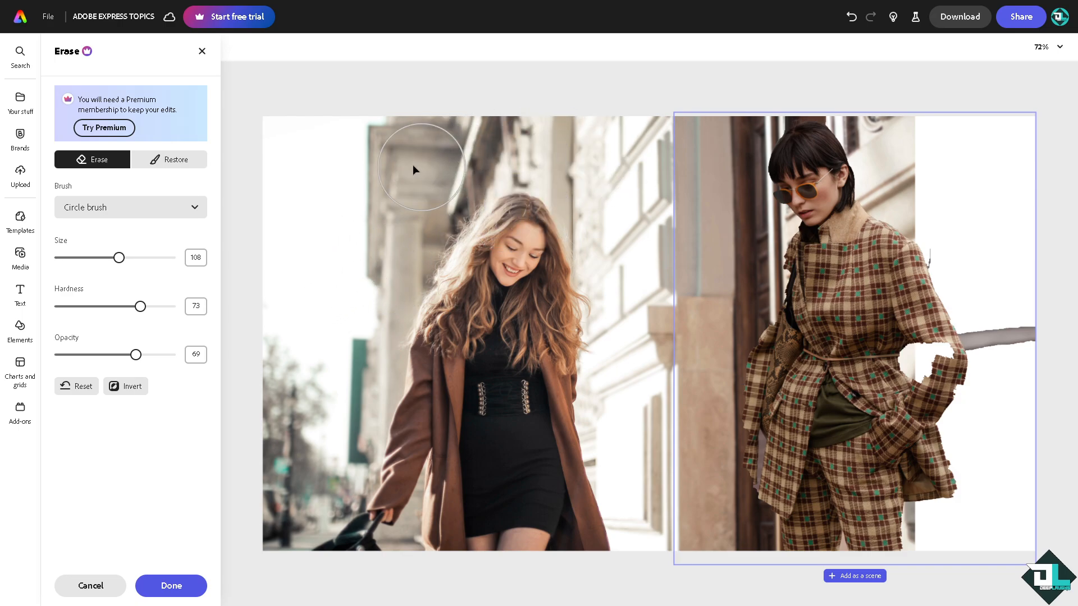
Try to apply the erasing, dismiss the premium trial offer, and close the Erase tool discarding the edits
click(169, 586)
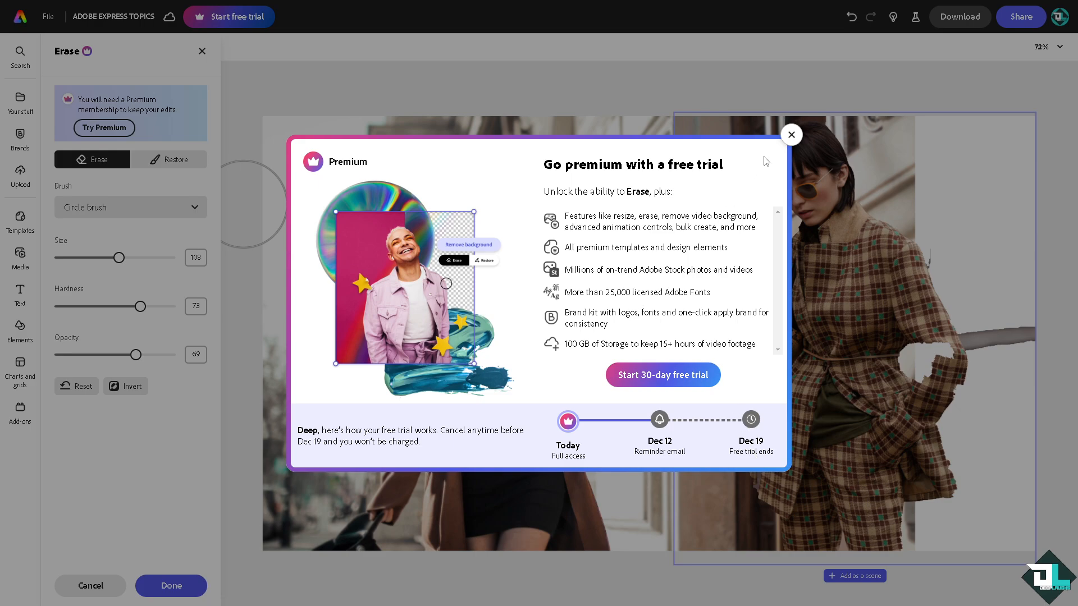
click(792, 135)
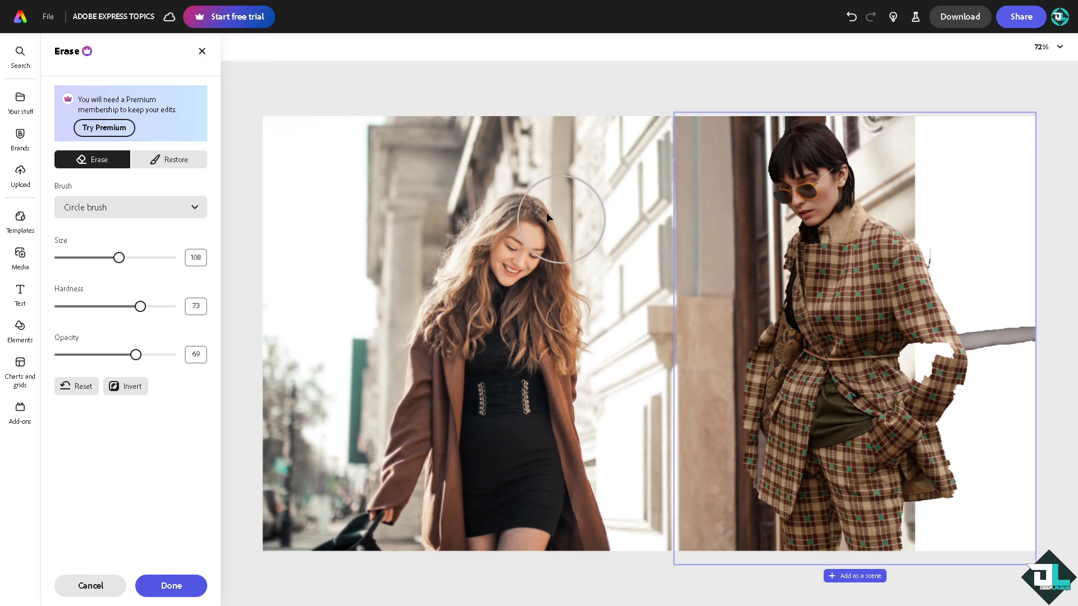
click(202, 51)
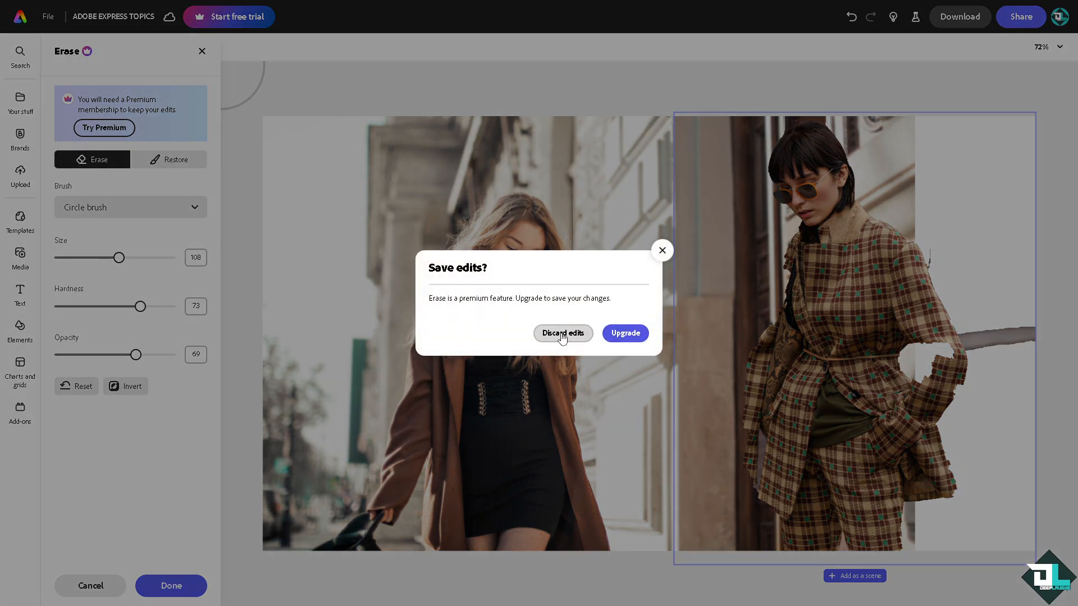
click(562, 335)
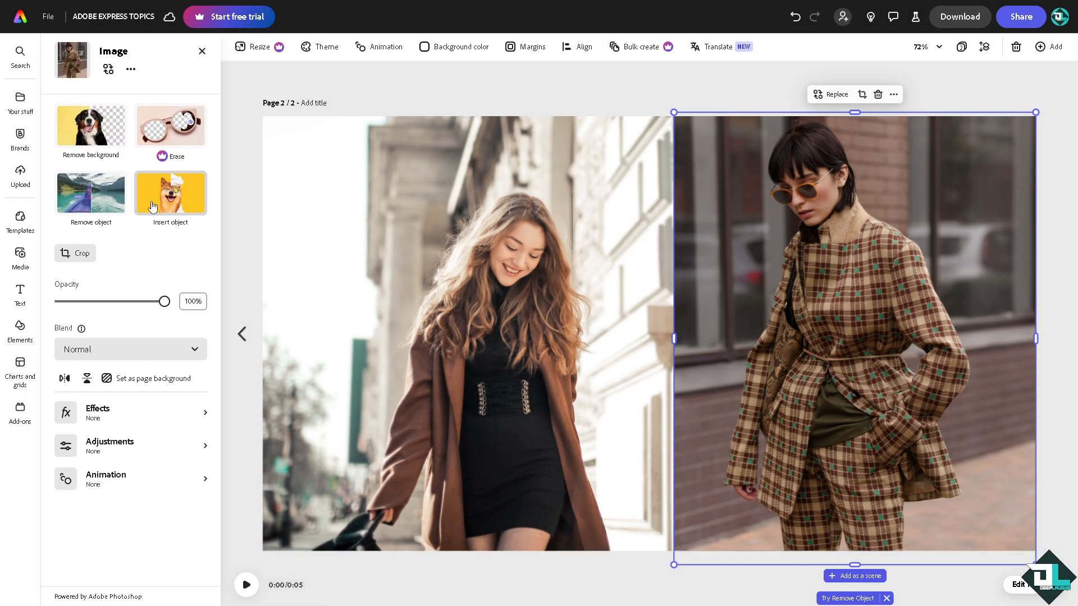
Remove the backgrounds of the plaid-suit and brown-coat photos and move both cutouts toward the left half of the page
click(86, 127)
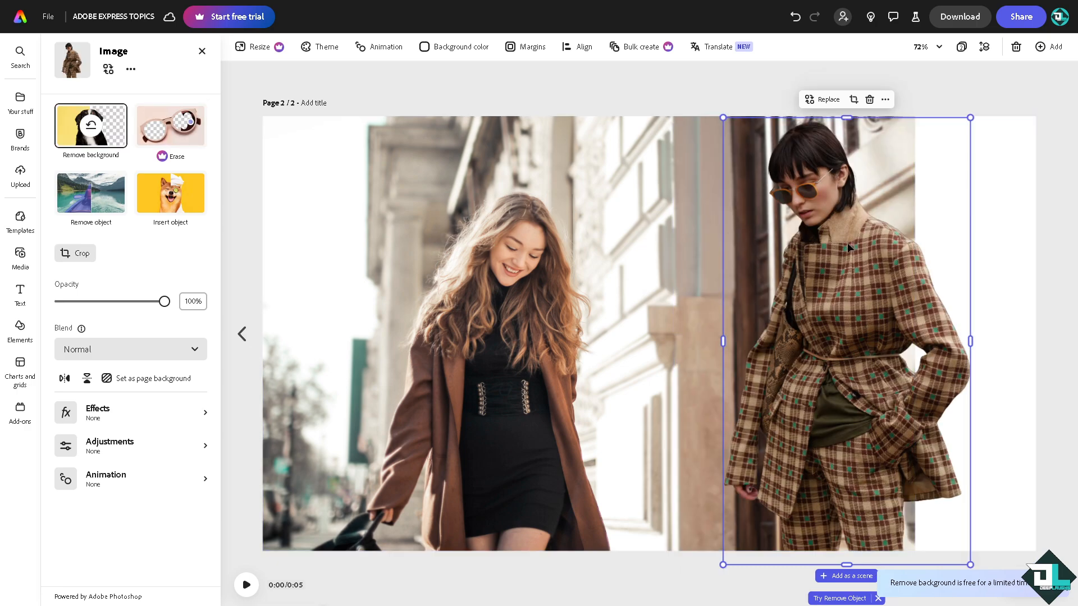
drag(845, 253, 875, 260)
click(363, 155)
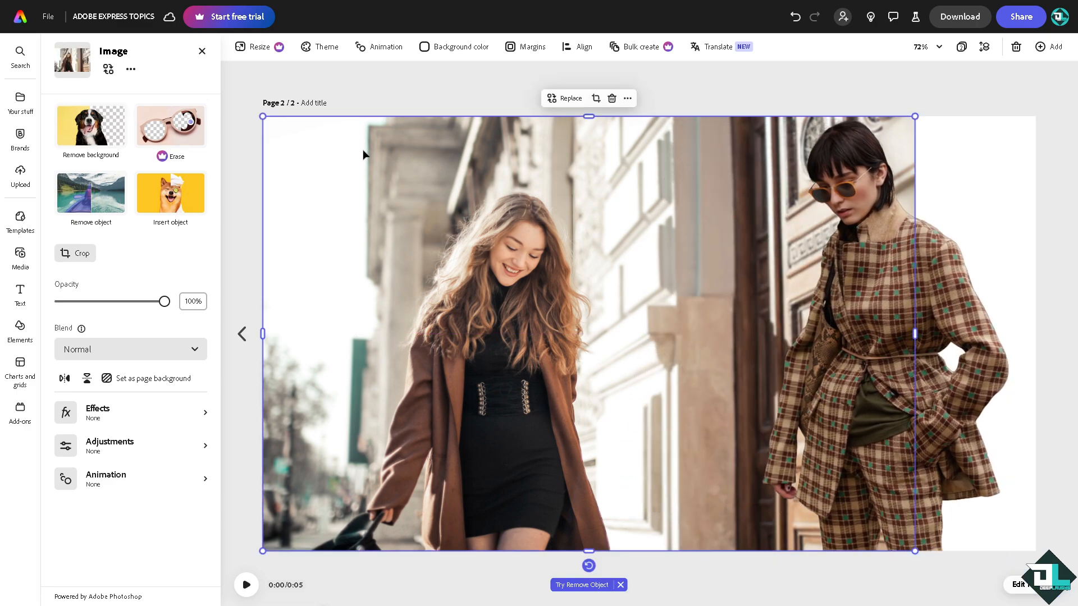
click(95, 129)
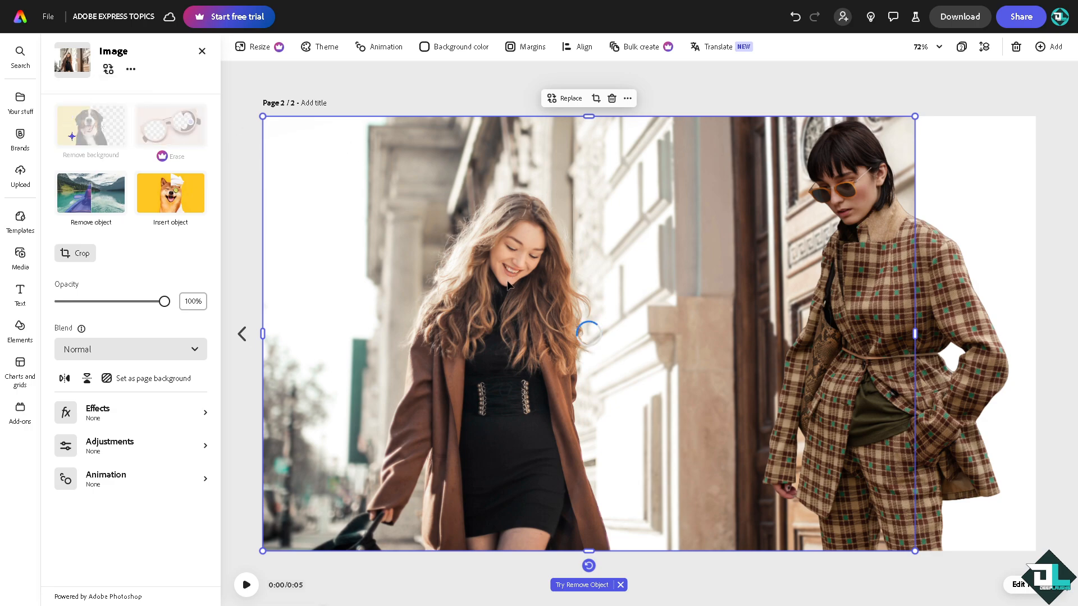
drag(512, 265, 434, 273)
drag(842, 284, 574, 320)
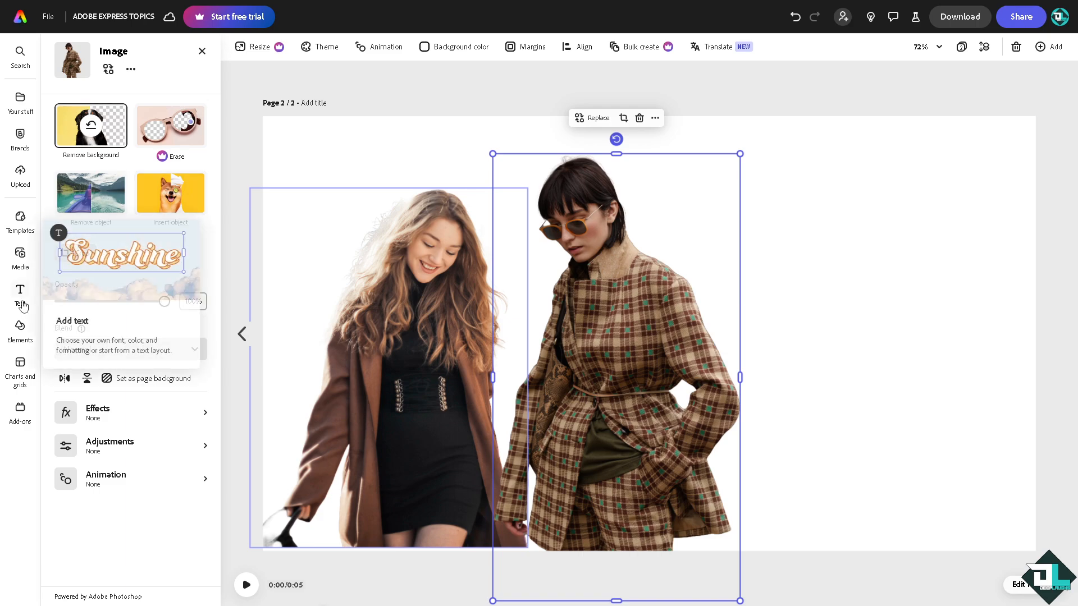
Add the recent photo of the pink-haired woman to the page and remove its background
click(20, 257)
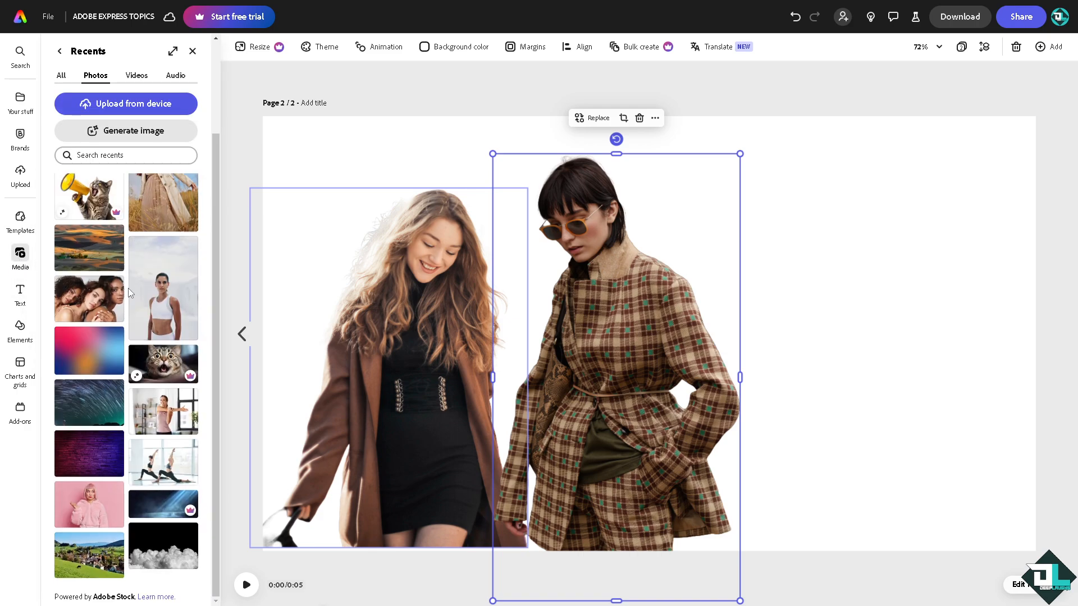
drag(93, 508, 671, 302)
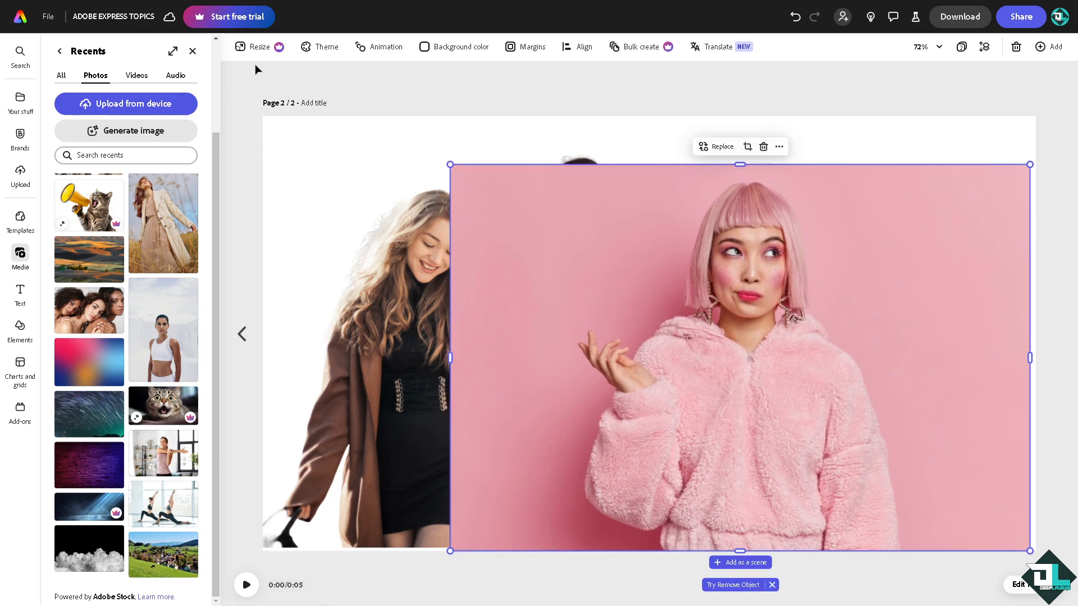
click(193, 51)
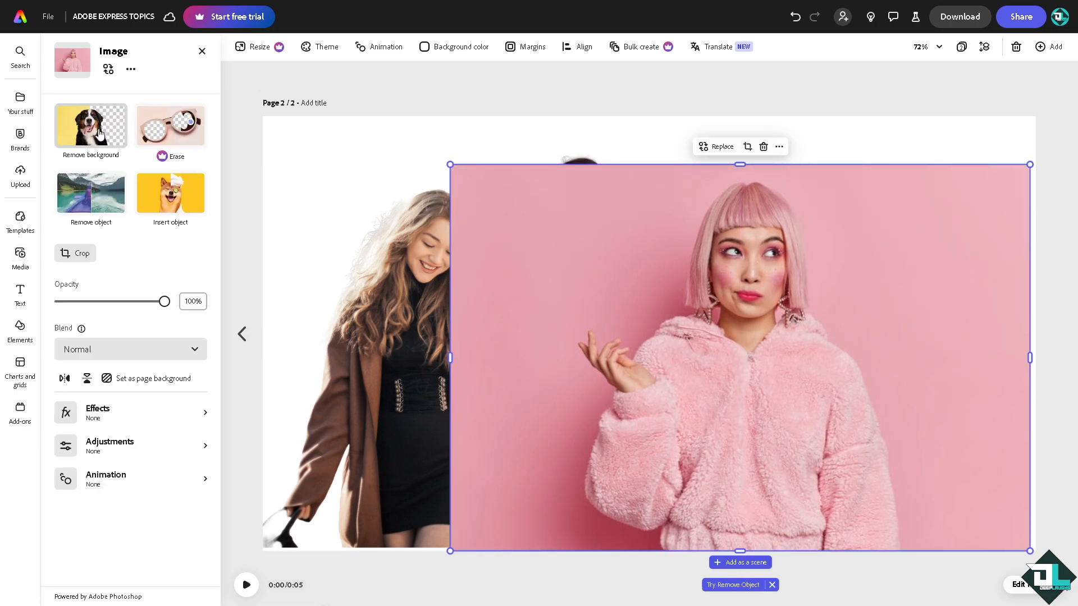
click(98, 131)
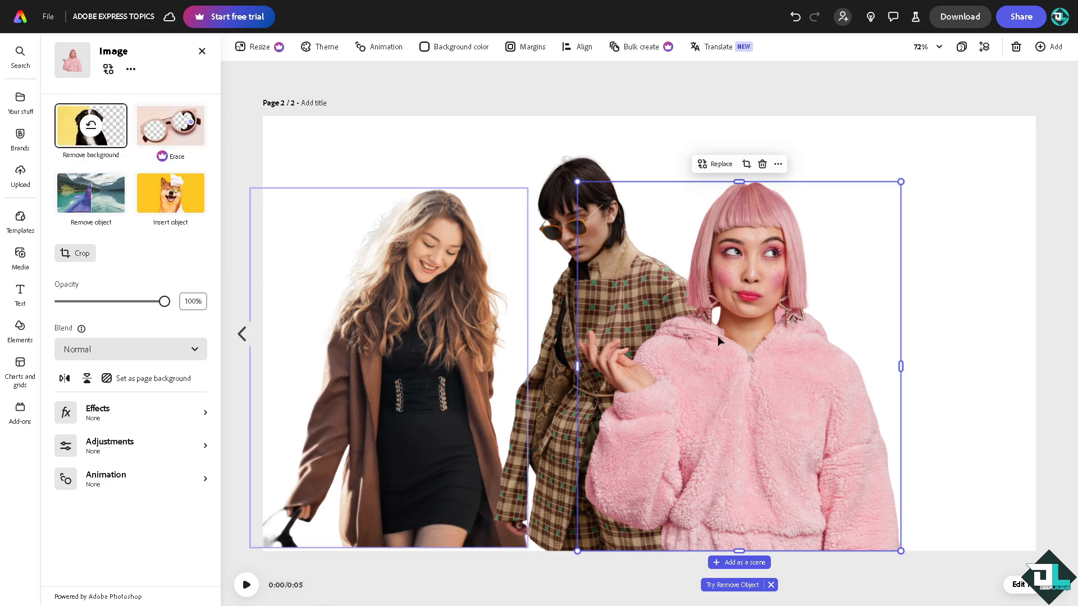
Resize the pink-haired woman's cutout so it fills the right part of the page, level with the plaid-suit woman's head, and deselect it
drag(577, 181, 635, 246)
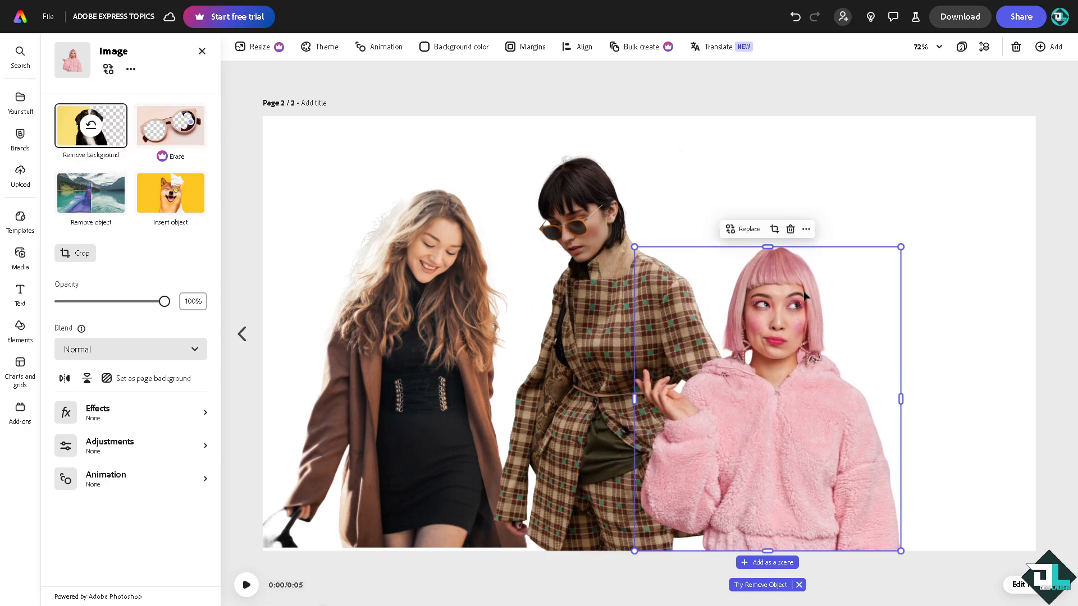
drag(900, 246, 980, 157)
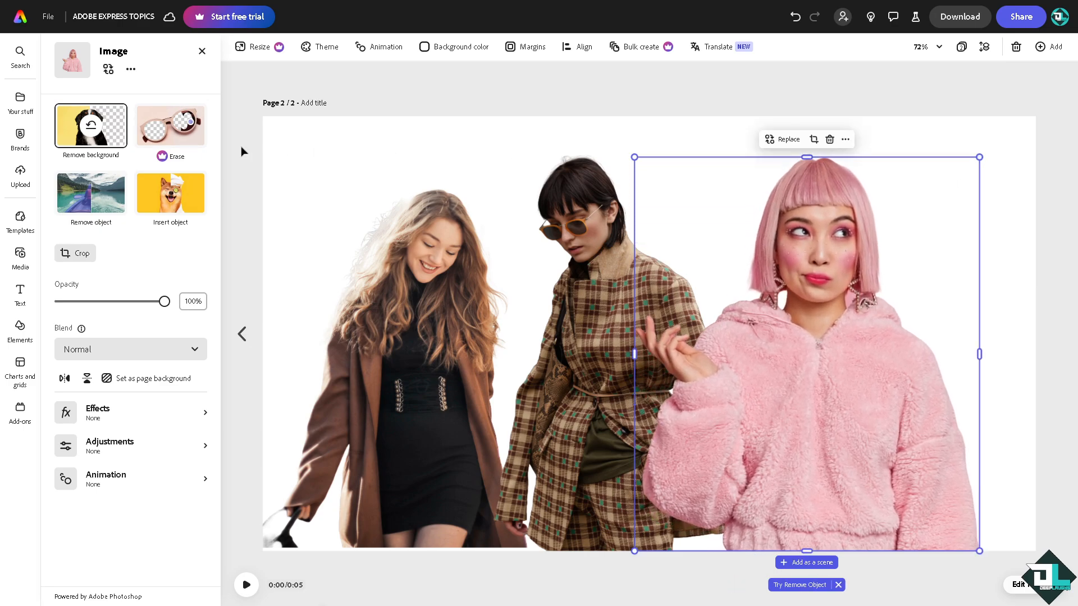
click(203, 52)
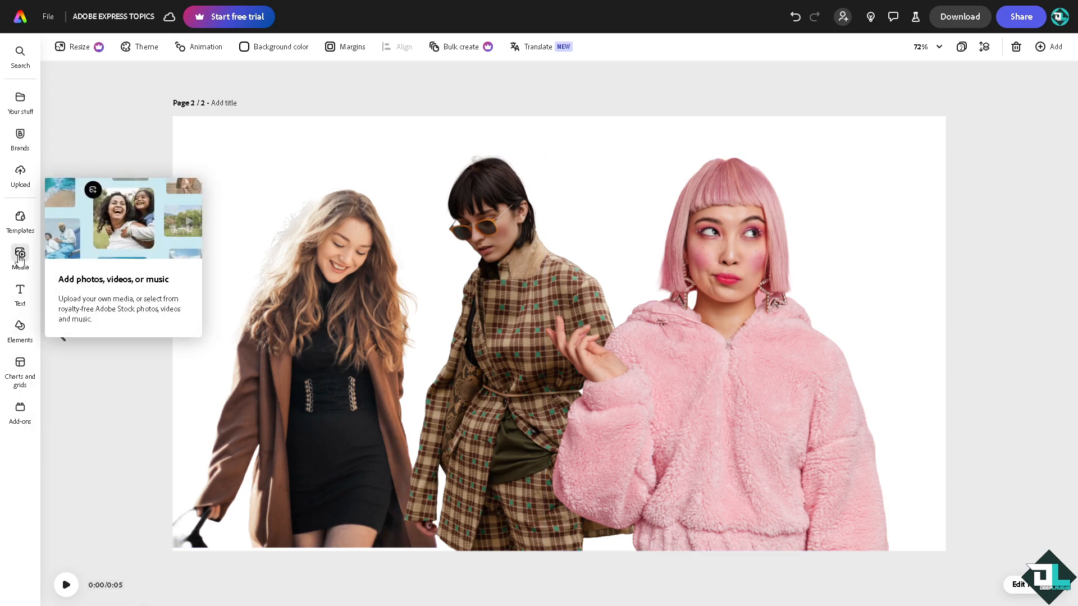
Add the recent photo of the woman in a field at the page's lower-right corner and enlarge it slightly
click(36, 261)
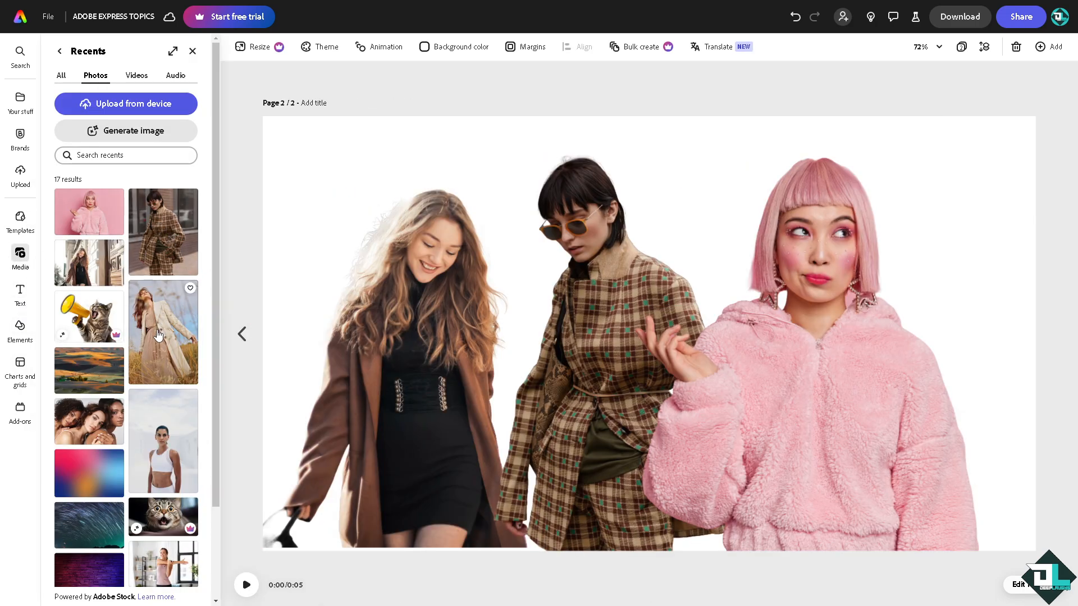
click(158, 335)
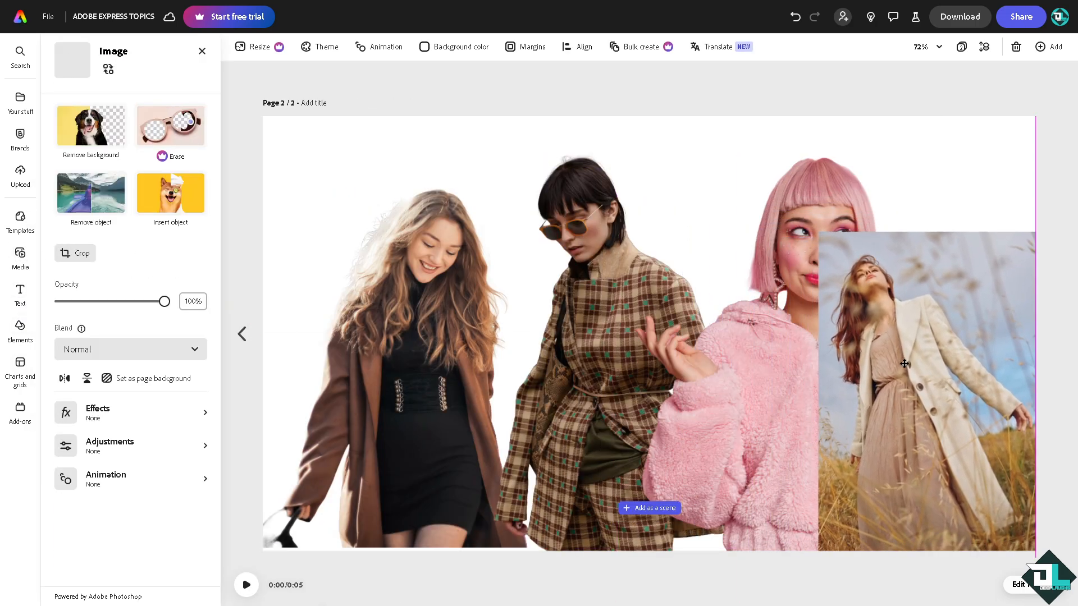
drag(818, 232, 806, 215)
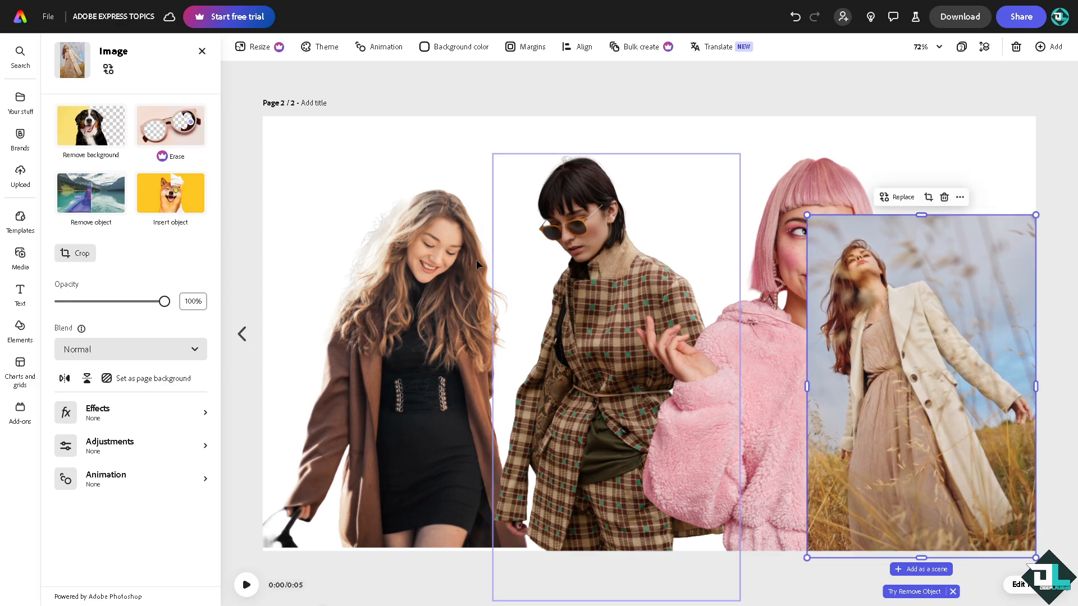
Move the three cutout women left so they overlap and leave room for the field photo
drag(438, 311, 390, 312)
drag(580, 272, 504, 274)
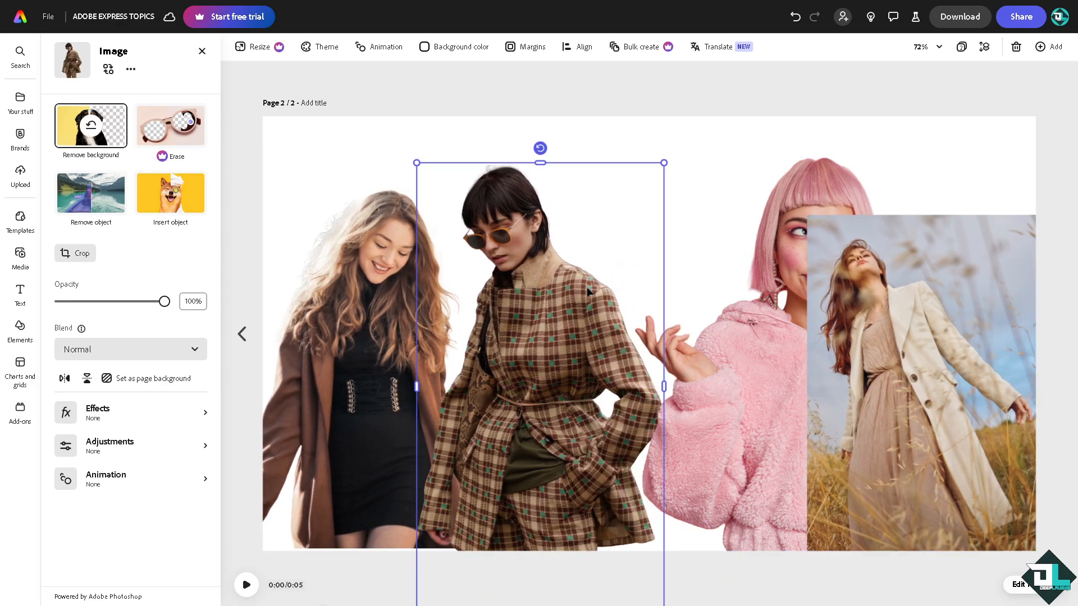
drag(700, 330, 592, 328)
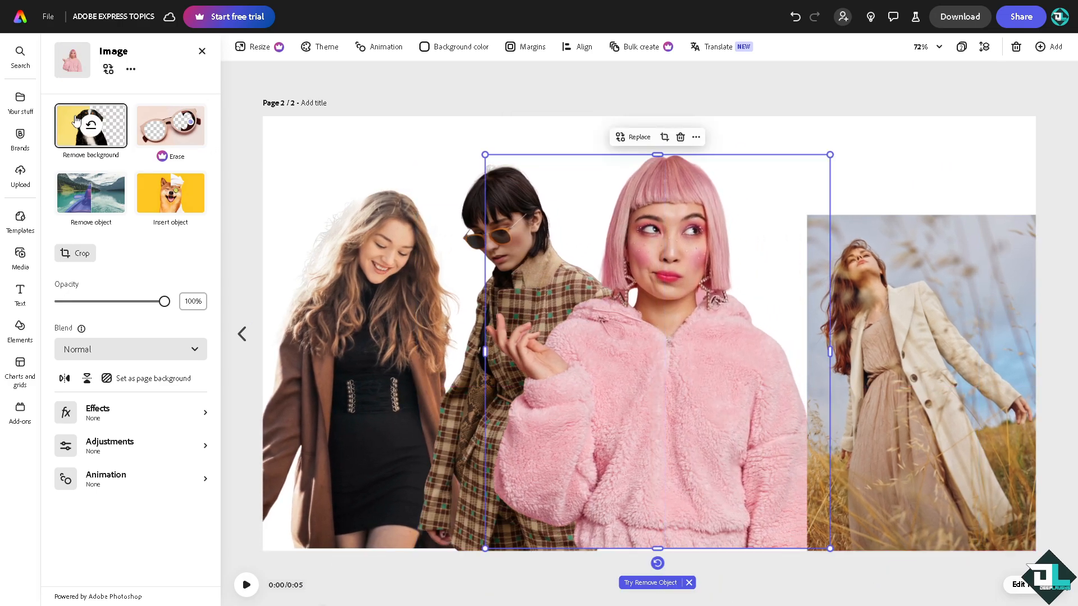
click(93, 149)
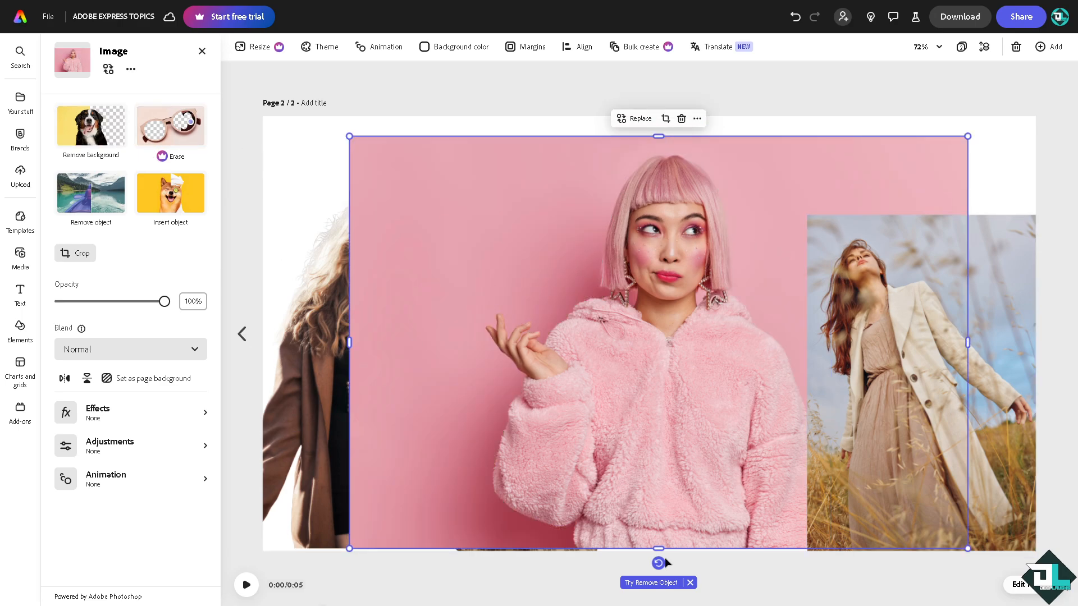
click(73, 137)
Remove the background of the field photo and enlarge the cutout toward its upper-left corner
click(899, 275)
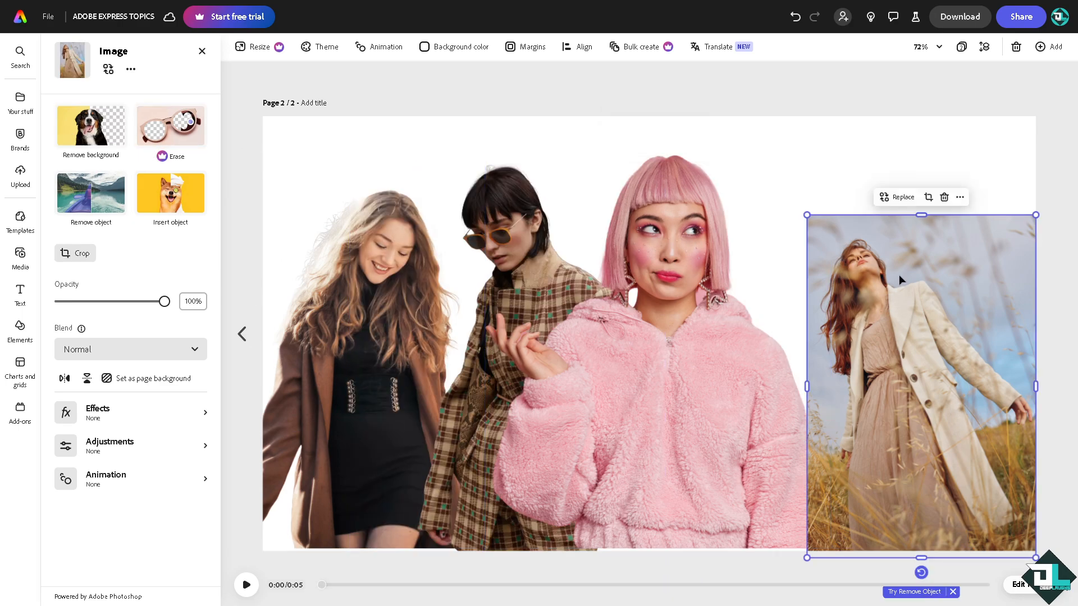
click(104, 136)
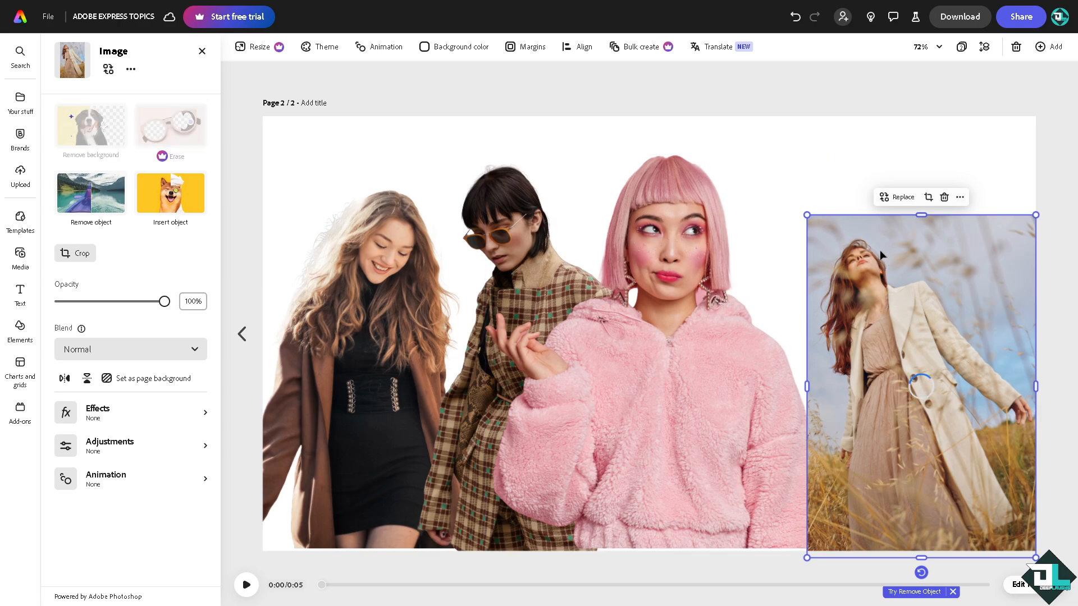
drag(806, 215, 758, 144)
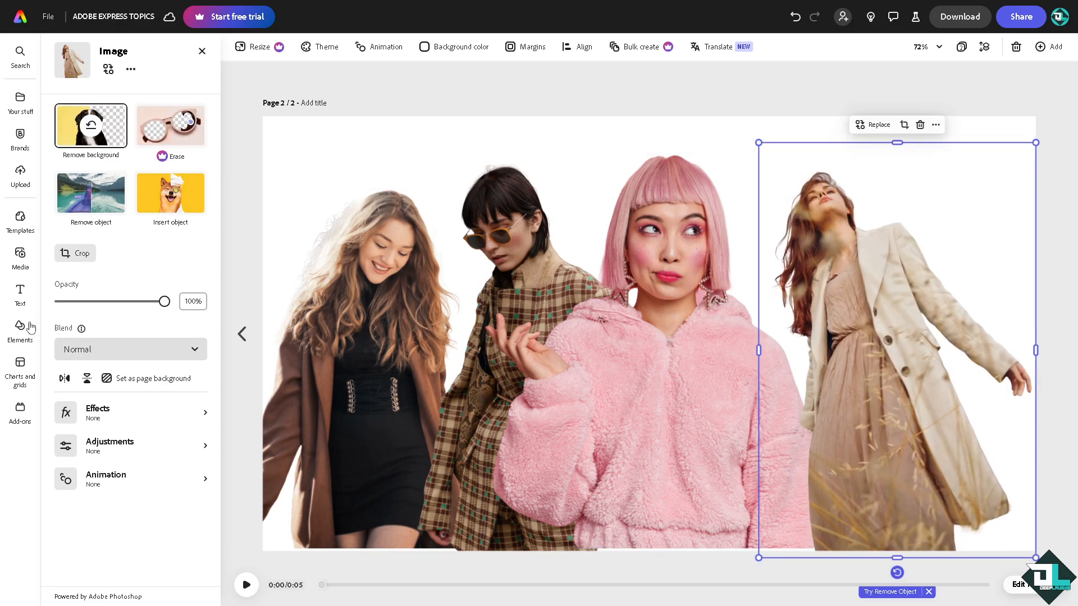
Add the recently used 25-second blue video to the page and send it to the back behind the four cutouts
click(20, 256)
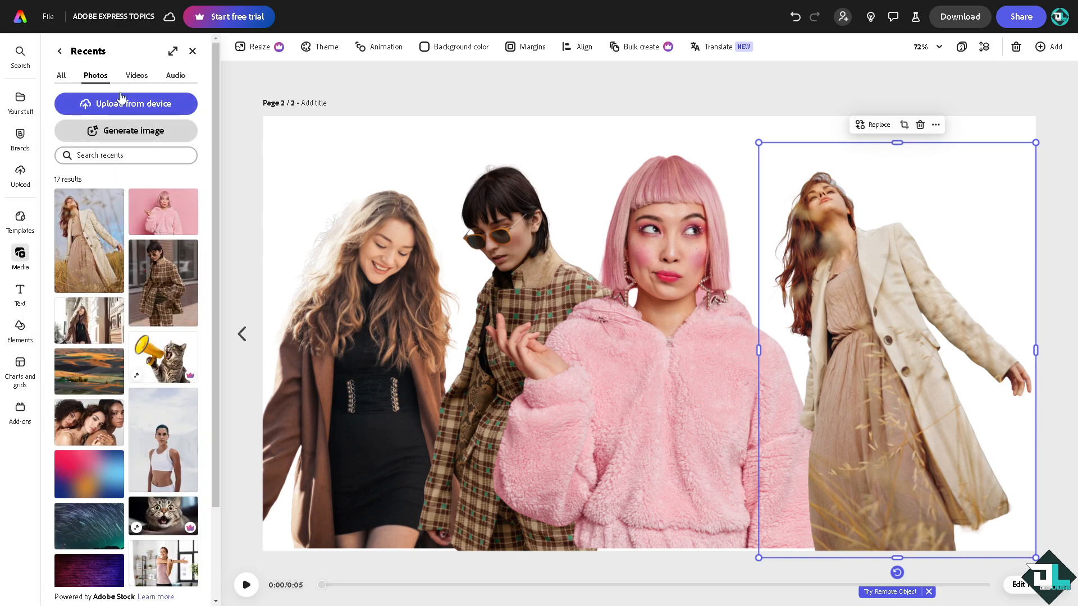
click(137, 76)
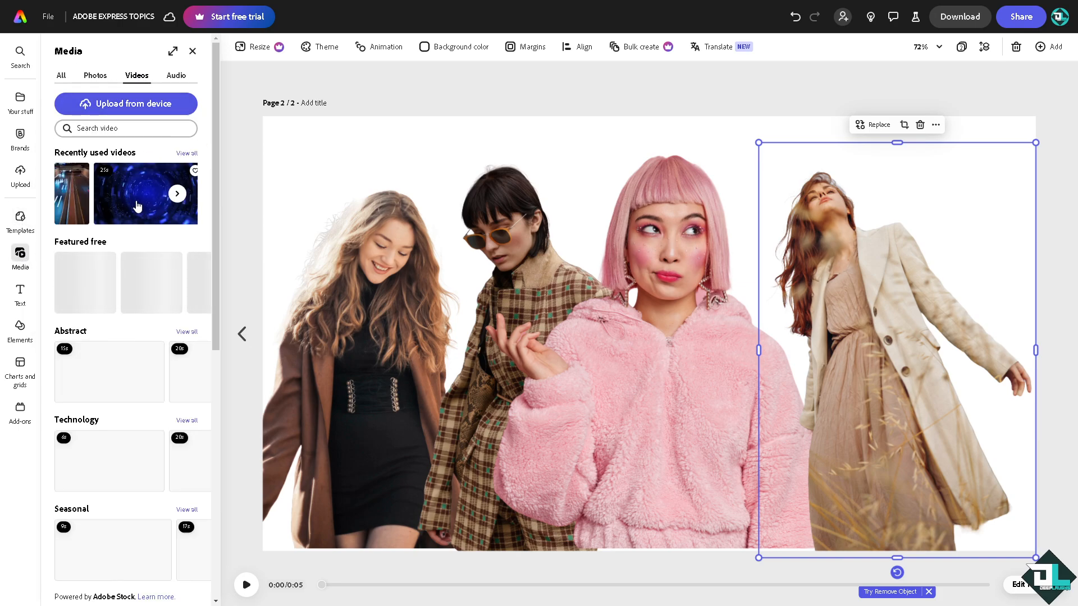
click(137, 206)
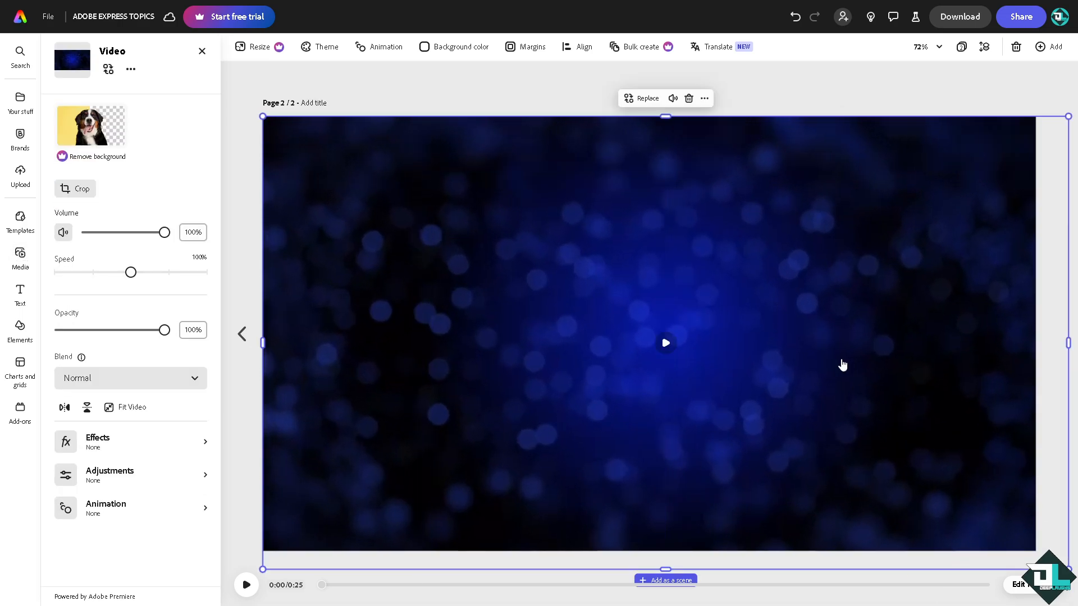
right_click(842, 365)
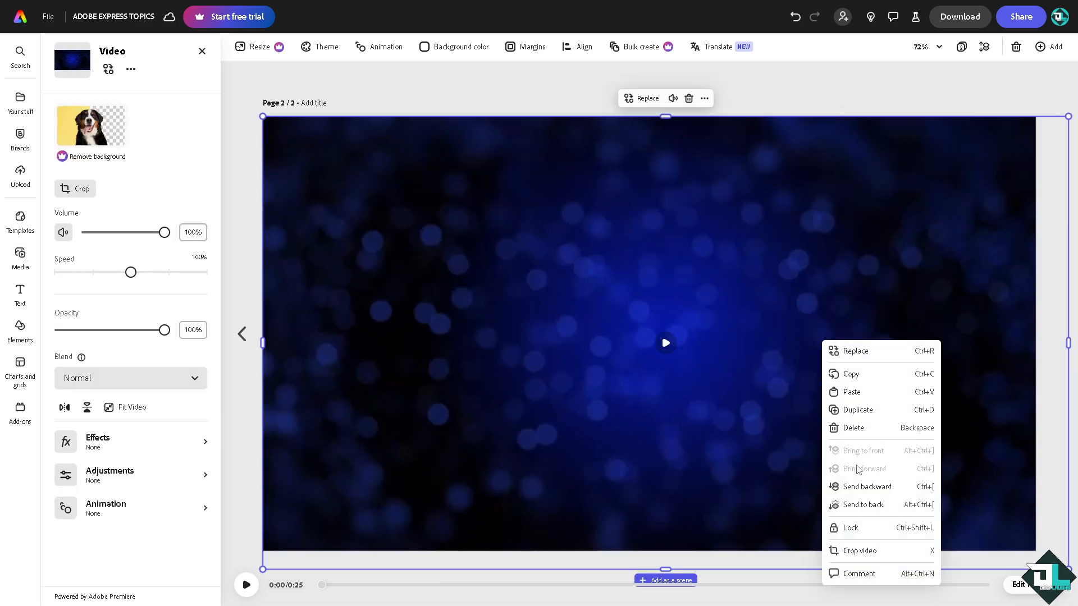
click(859, 503)
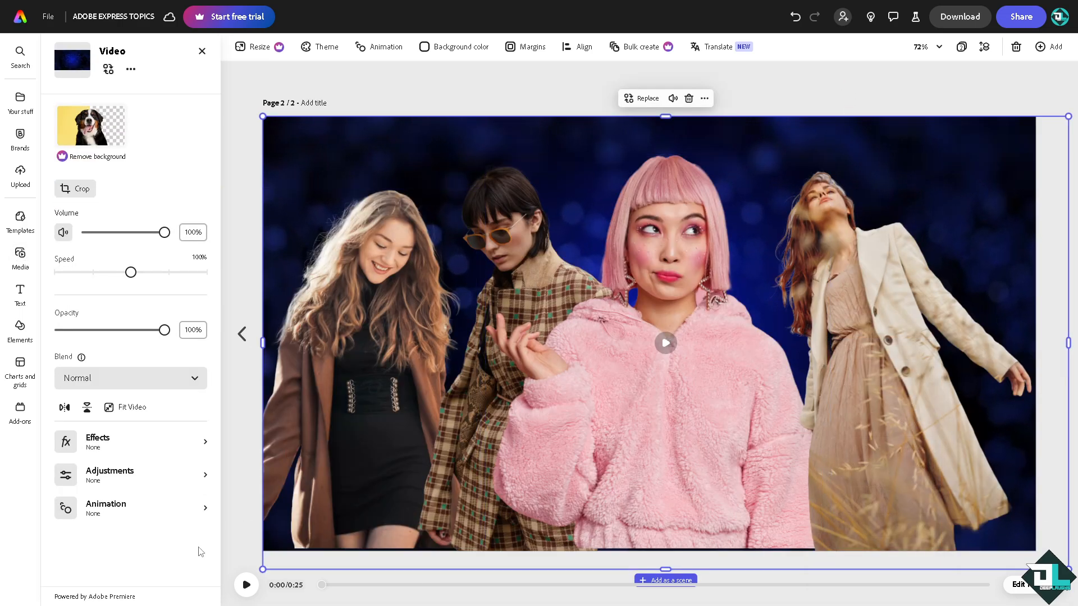
Play the page to preview the blue video behind the cutouts, and close the video's settings
click(246, 585)
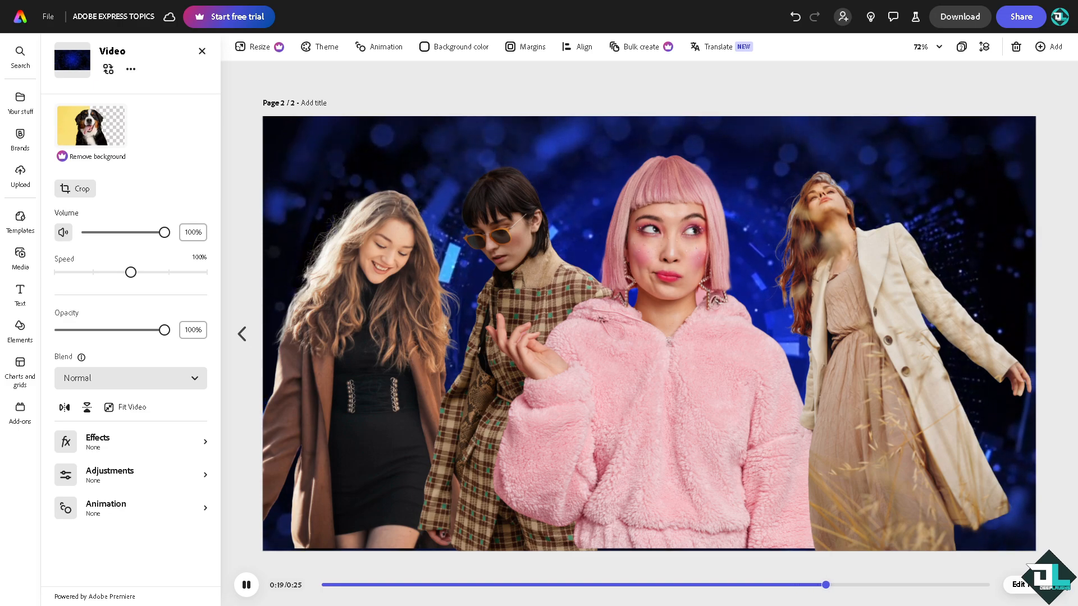
click(202, 51)
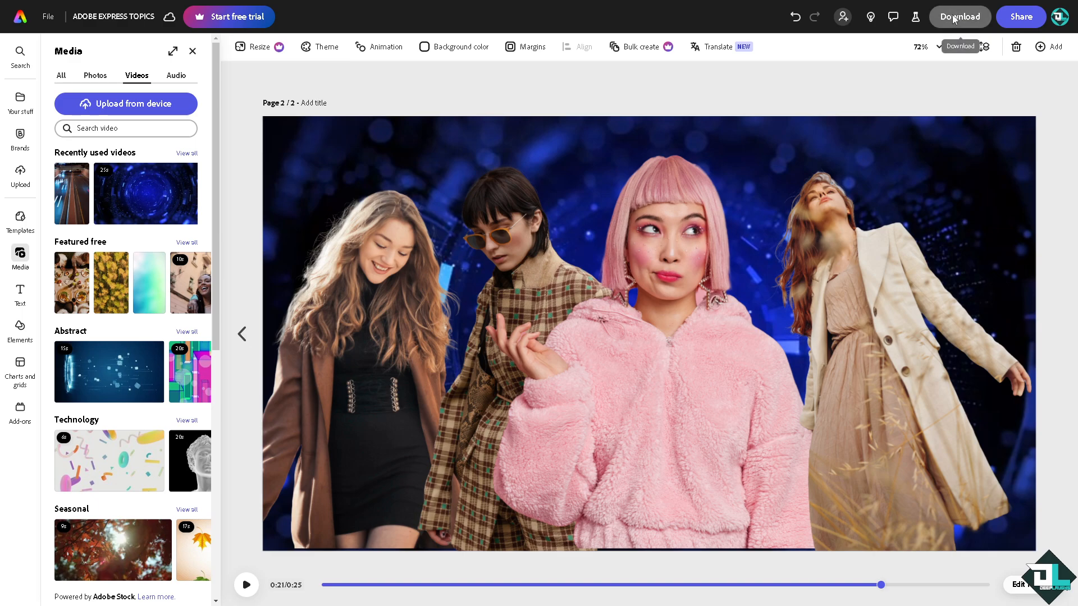
Review the file formats offered for downloading the selected page, leaving without downloading it
click(955, 19)
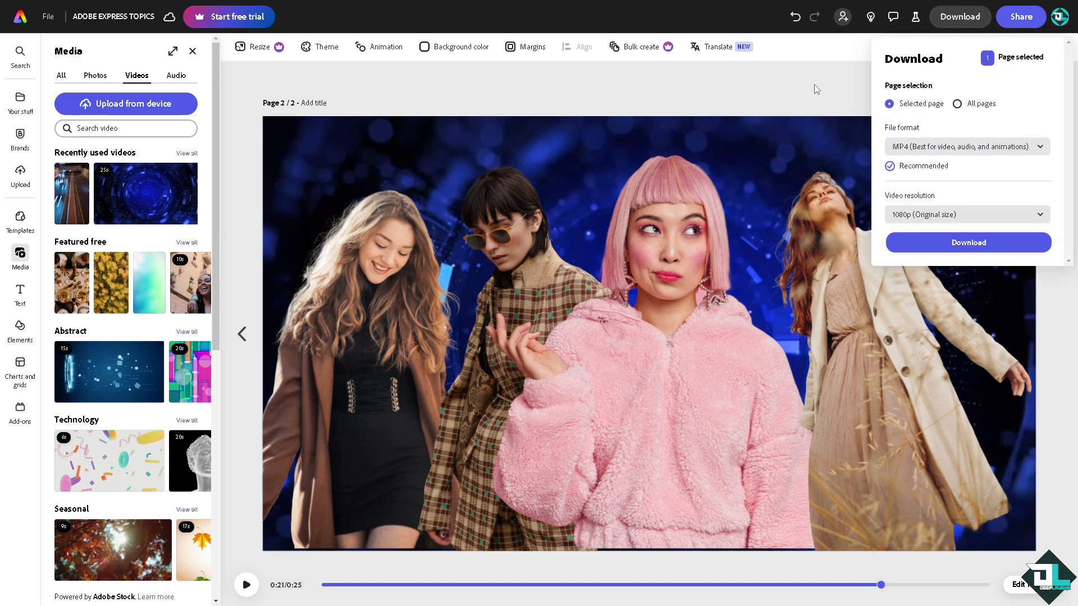
click(928, 151)
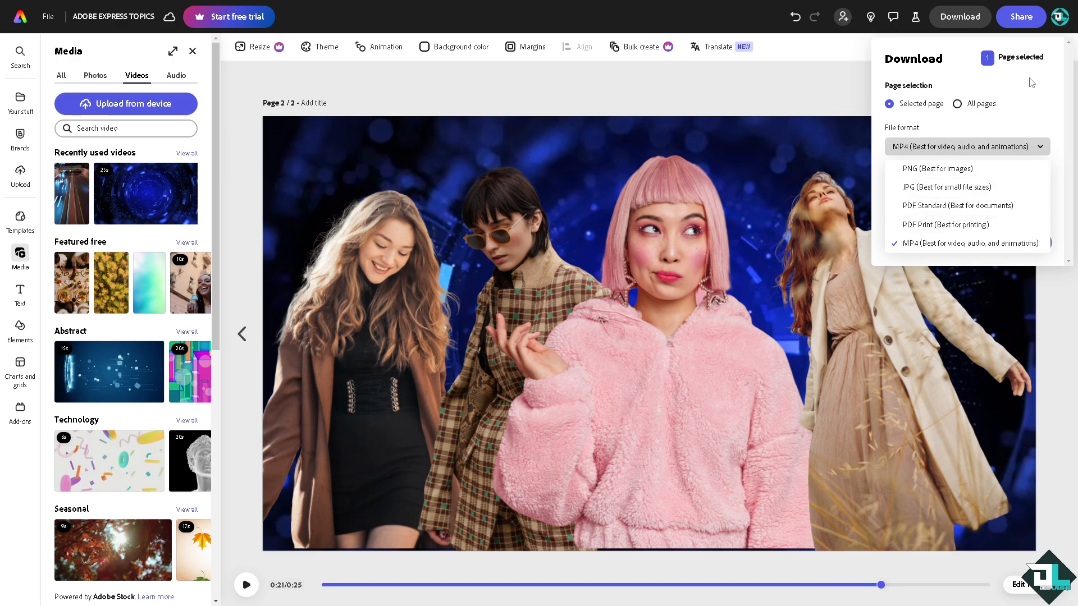
click(1028, 22)
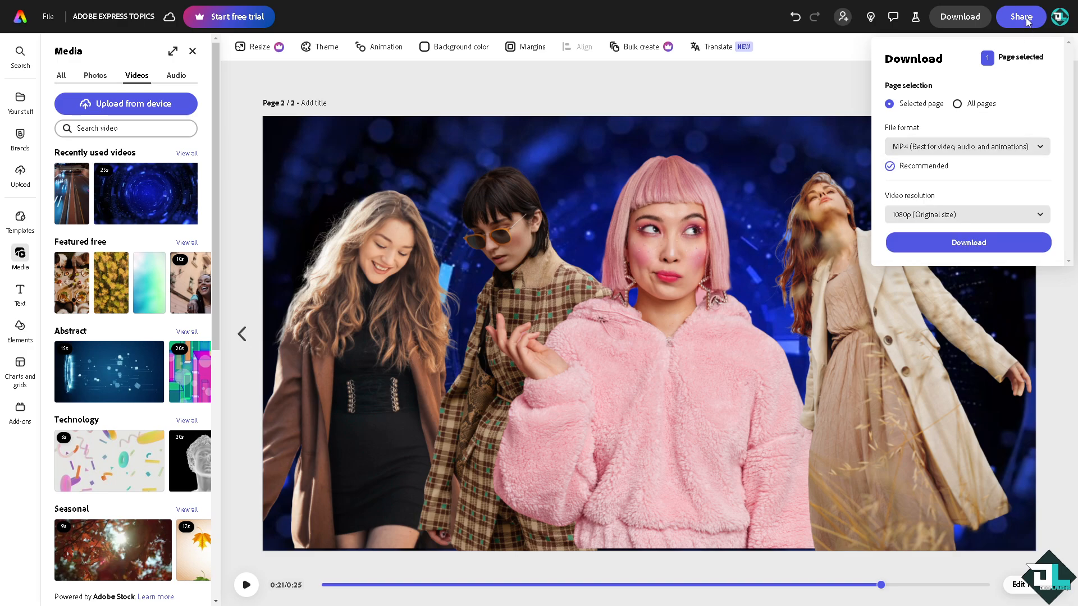
click(1027, 26)
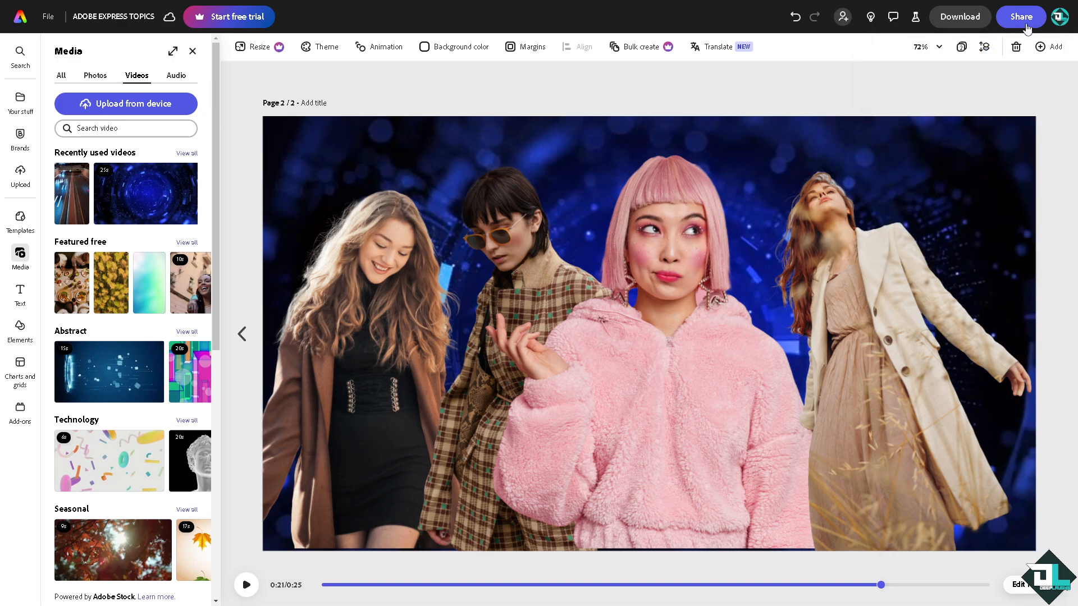
Set the file's sharing access to Anyone with the link and show the cloud services available for saving
click(1027, 26)
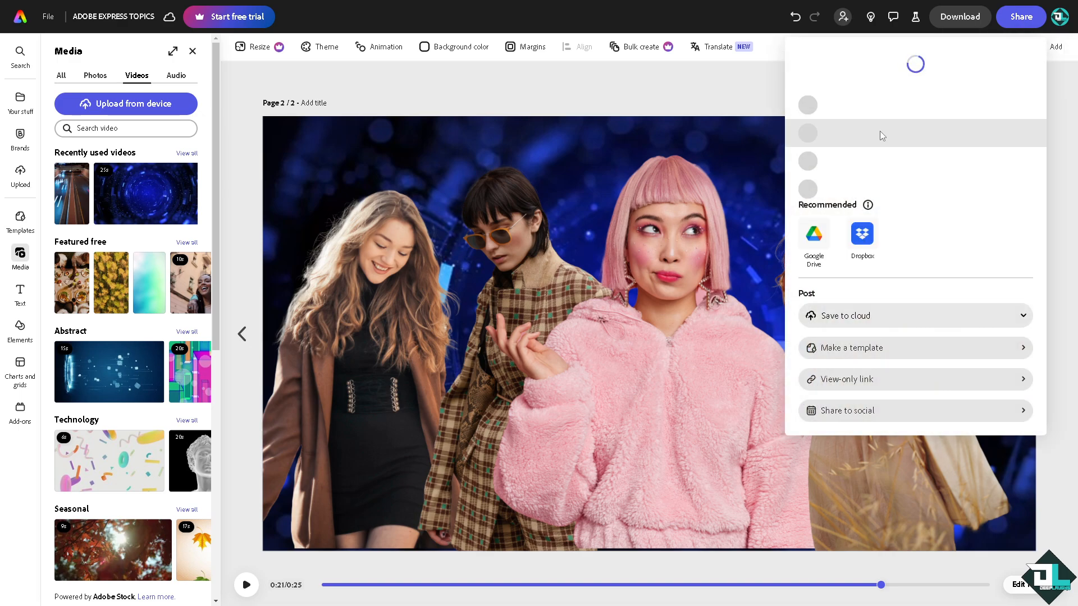
click(890, 181)
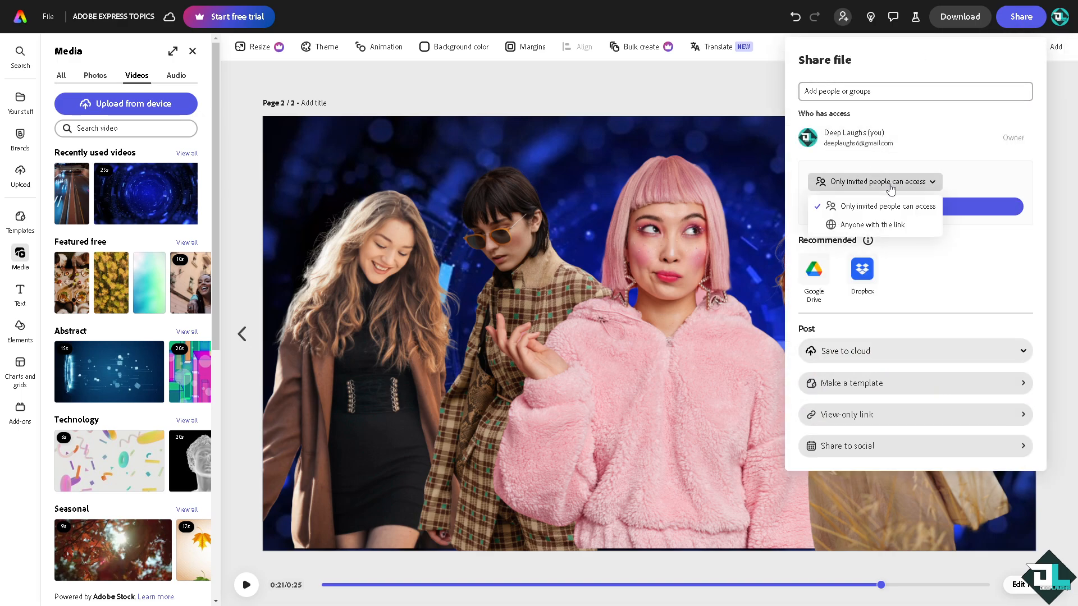
click(884, 228)
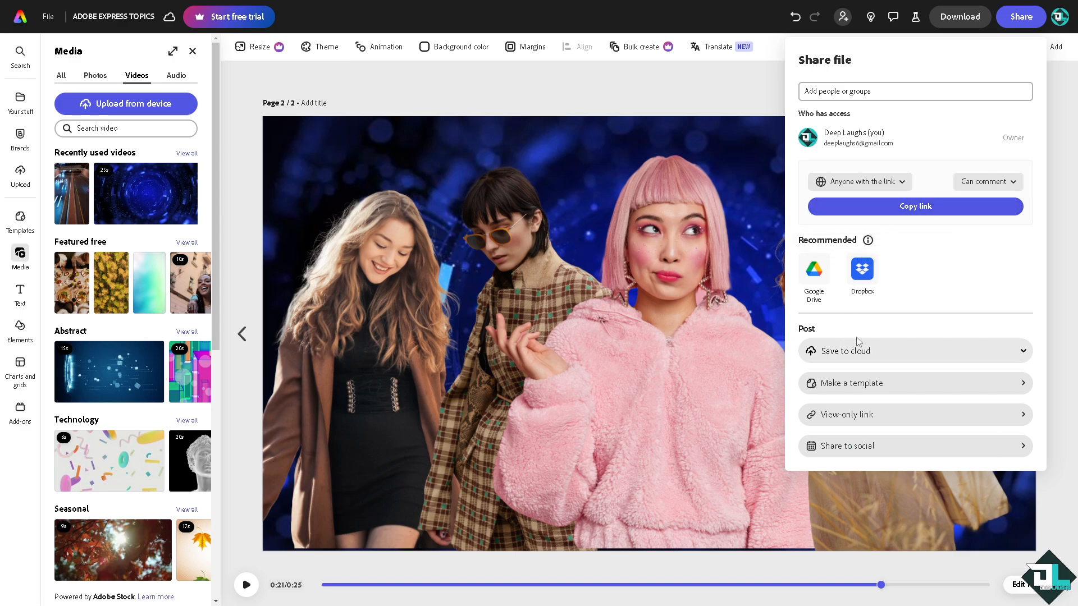
click(864, 359)
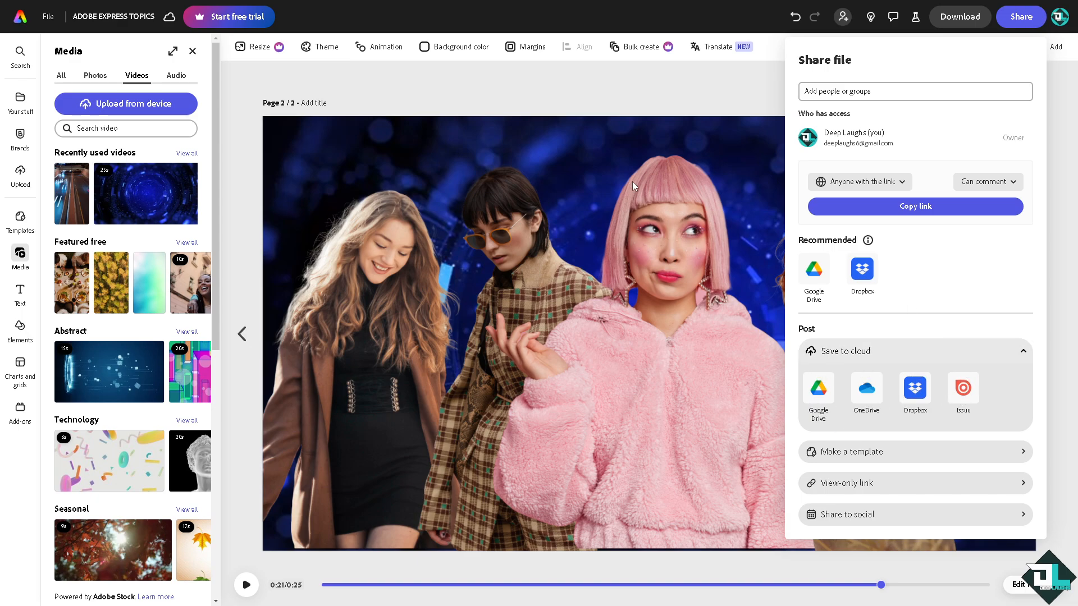
click(584, 102)
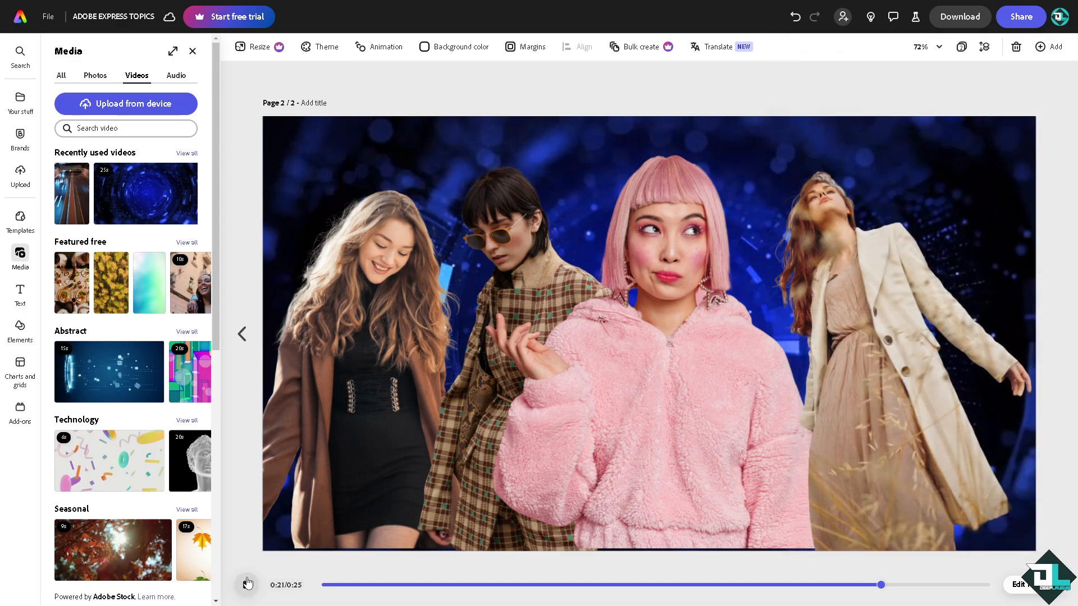
Replay the page preview, hide the media library, and play the composition again from the beginning
key(space)
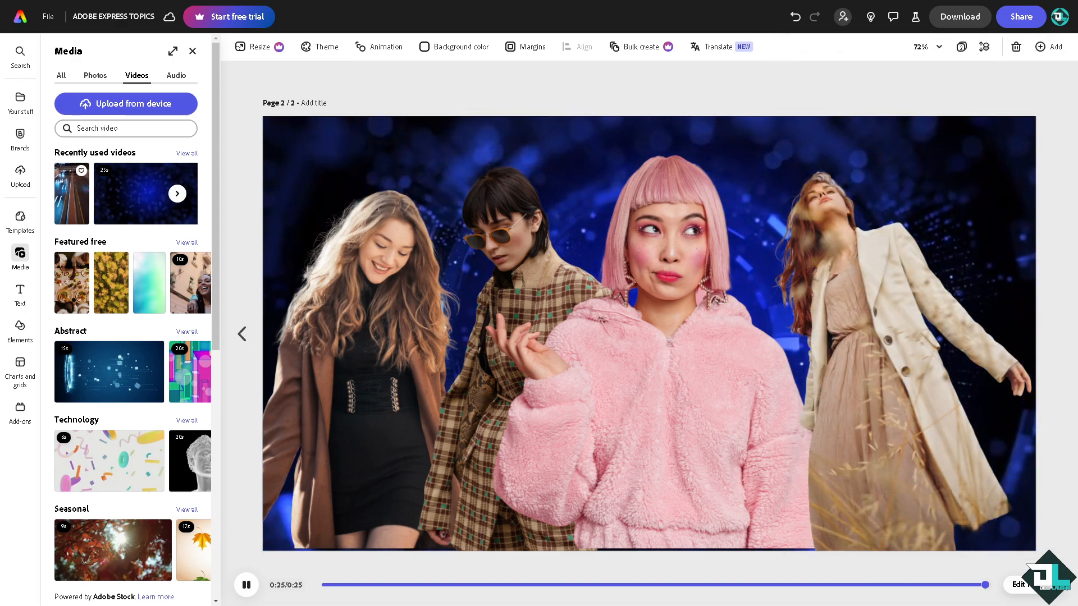
click(246, 585)
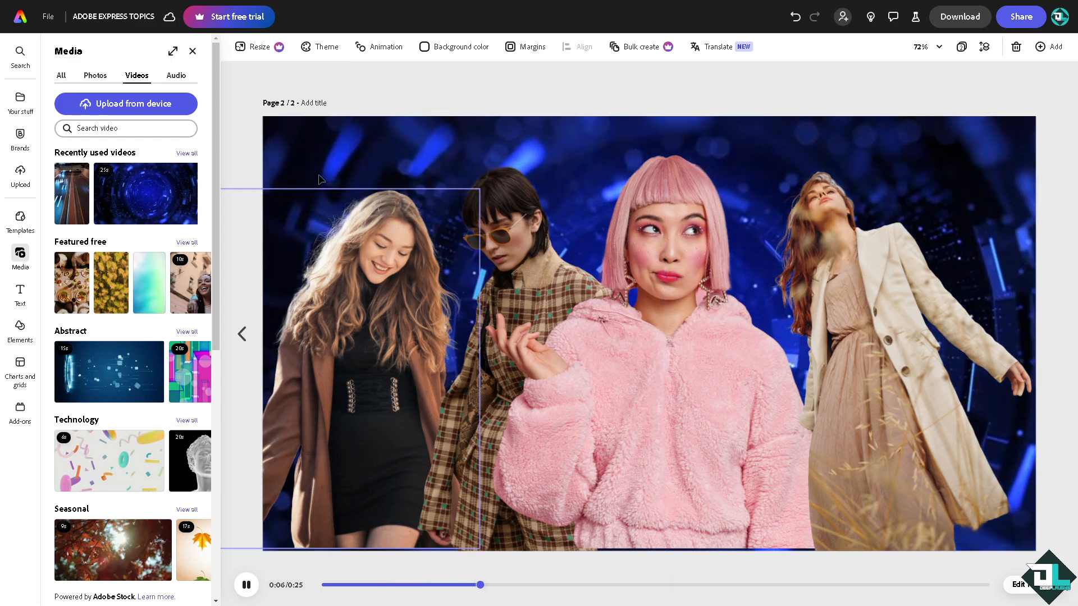
click(192, 51)
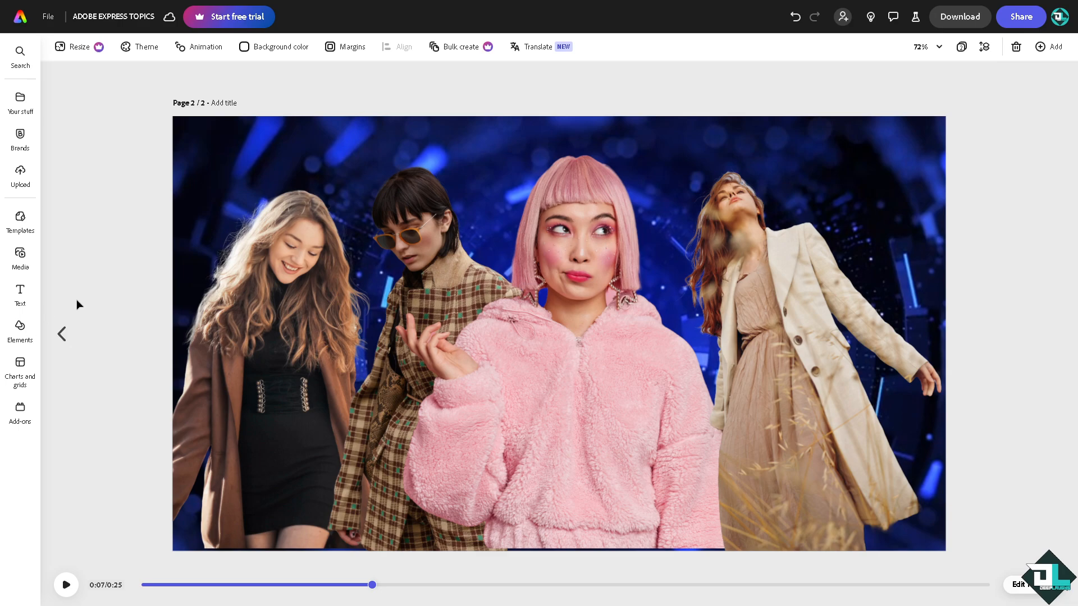
click(141, 586)
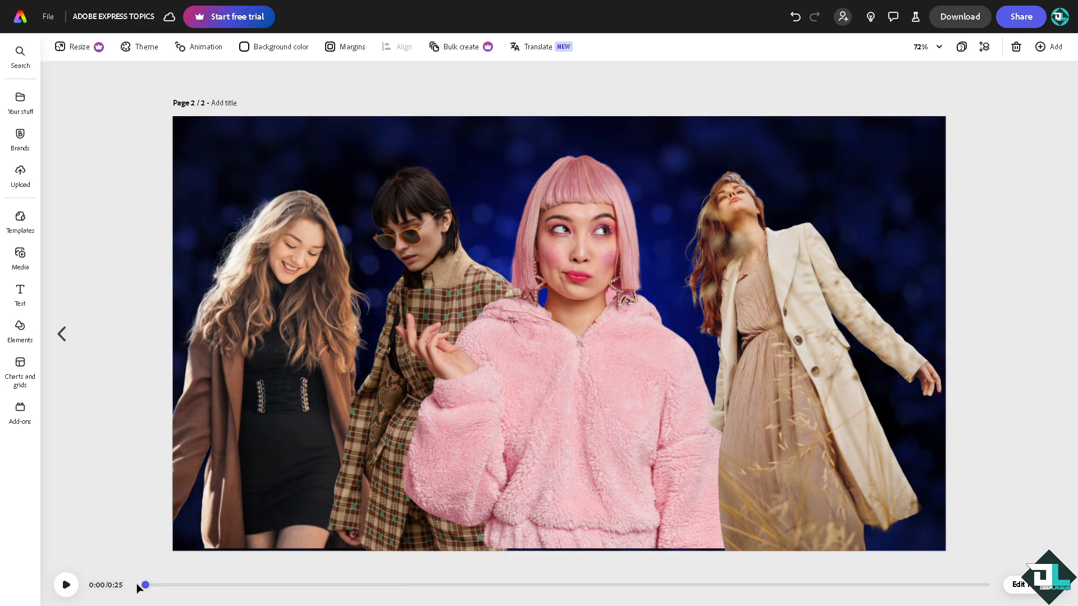
click(66, 584)
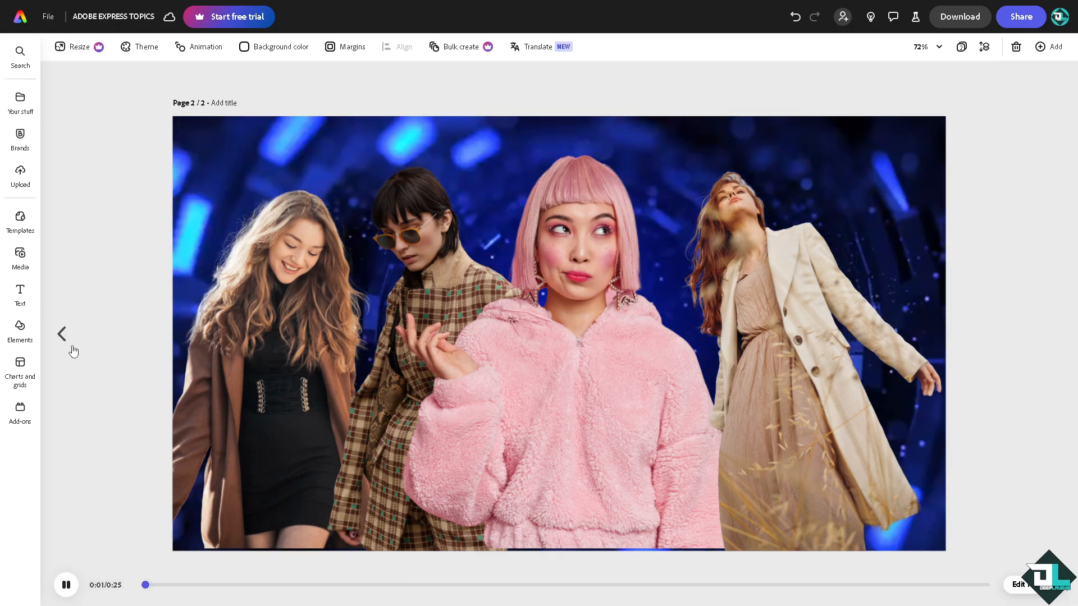